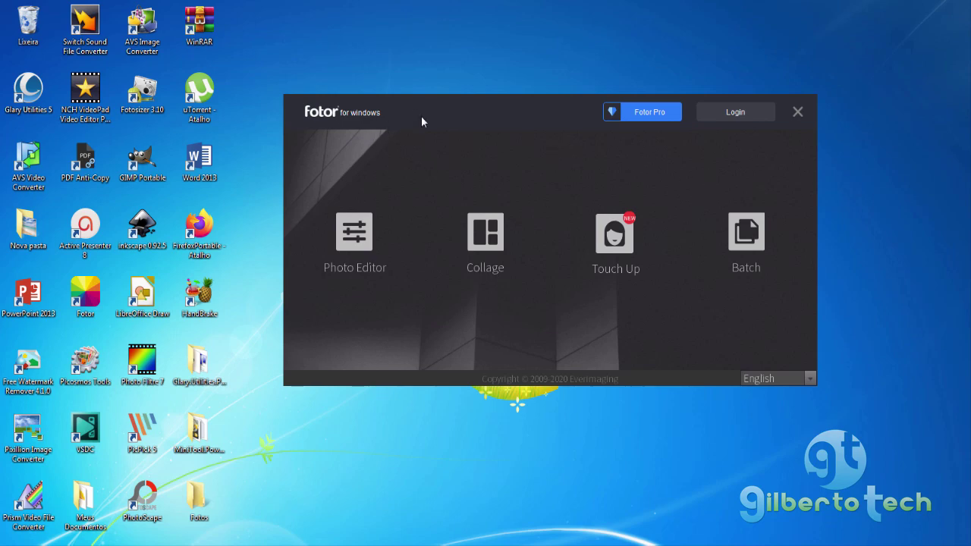
# Step: Start a new collage and import all four photos from the Fotos folder
pyautogui.click(485, 232)
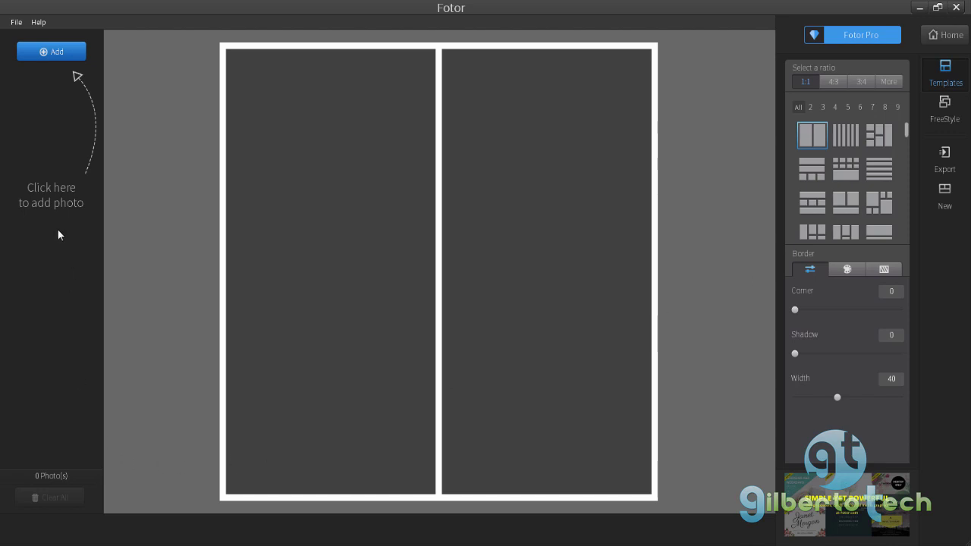
pyautogui.click(52, 53)
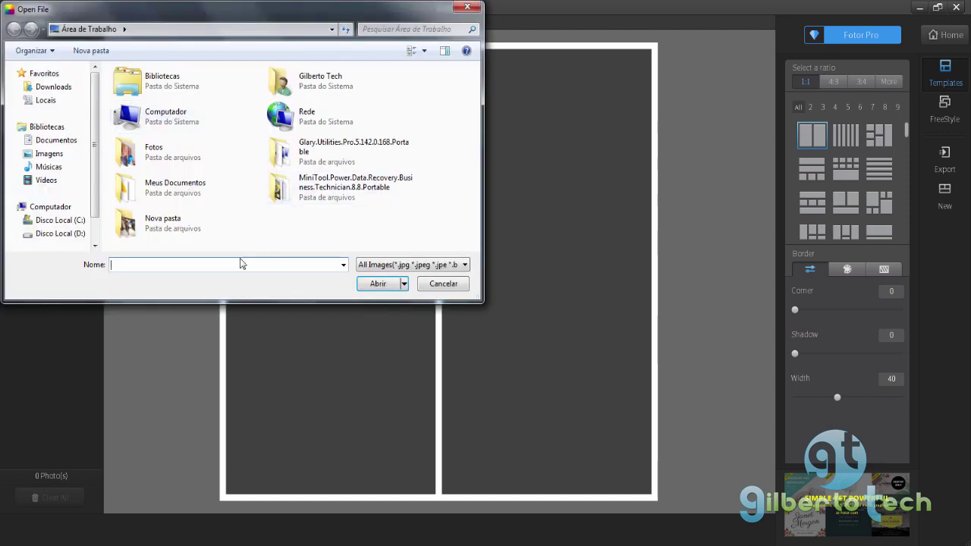
pyautogui.doubleClick(171, 156)
pyautogui.moveTo(115, 174); pyautogui.dragTo(394, 67)
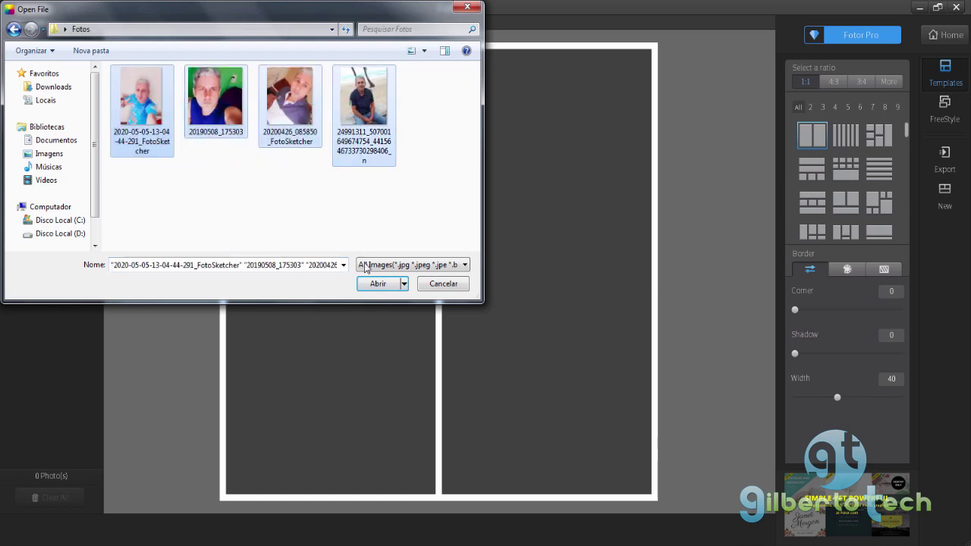
pyautogui.click(378, 283)
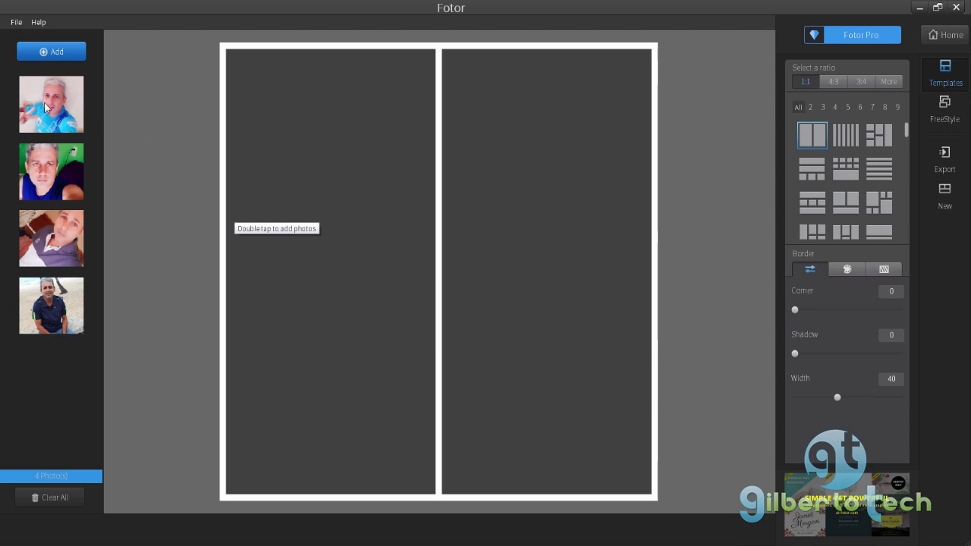
# Step: Place the first two imported photos in the two cells, switch to the two-row template and shift the lower photo down
pyautogui.moveTo(46, 107); pyautogui.dragTo(342, 166)
pyautogui.moveTo(92, 176); pyautogui.dragTo(559, 269)
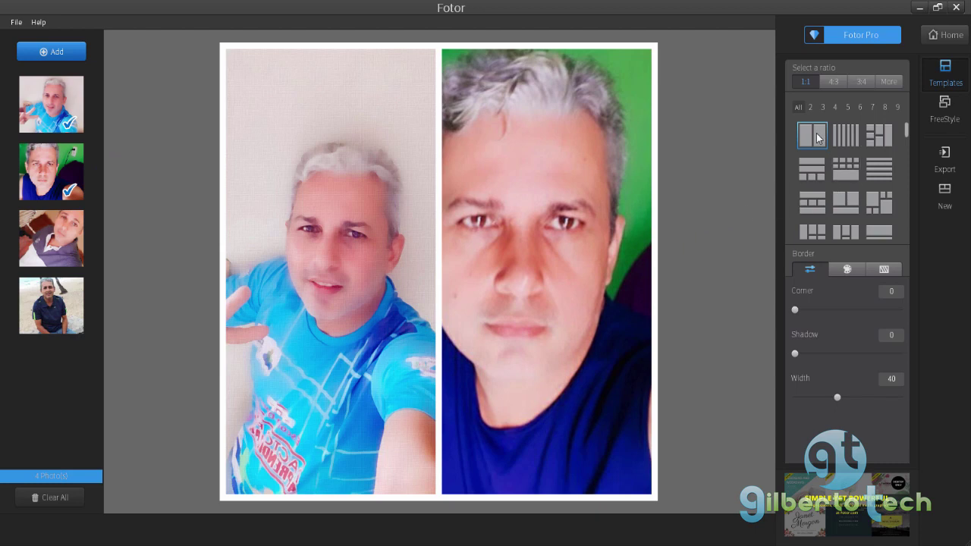
pyautogui.click(810, 107)
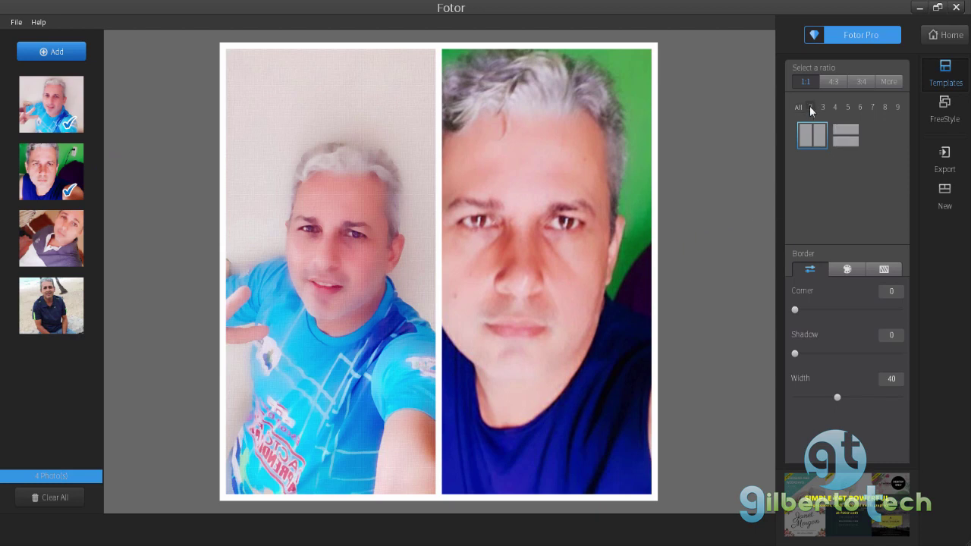
pyautogui.click(848, 141)
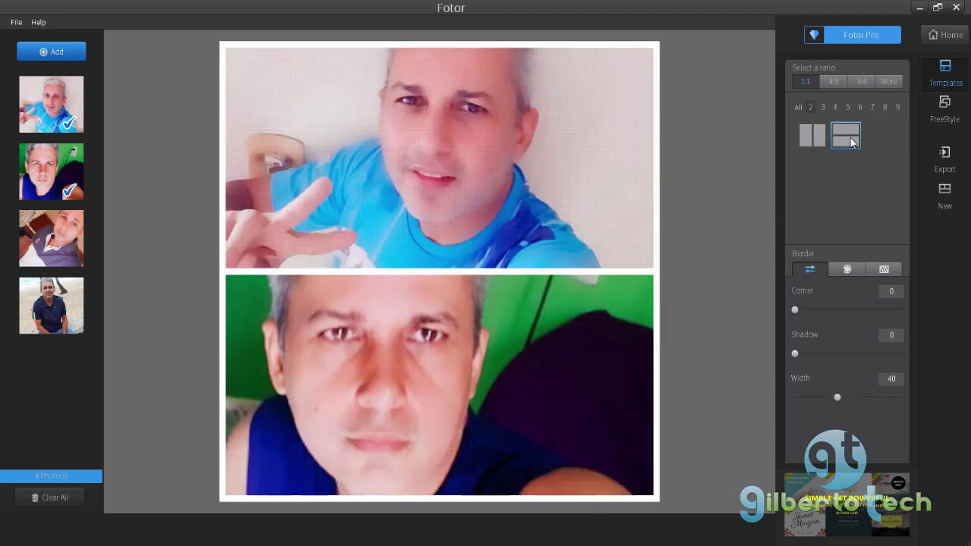
pyautogui.moveTo(442, 371); pyautogui.dragTo(444, 396)
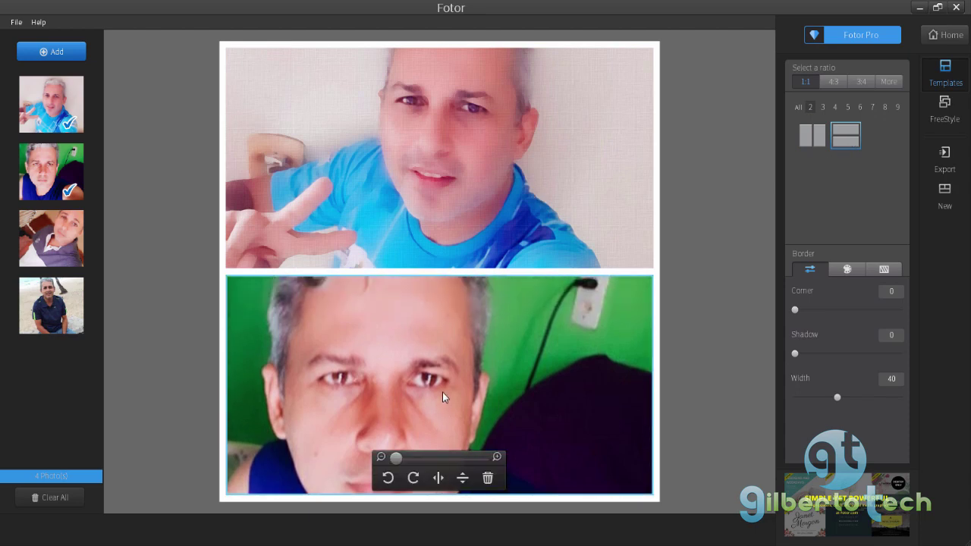
# Step: Apply the three-photo template with two cells above a wide one, and fill the wide cell with the third photo, framing the face
pyautogui.click(823, 108)
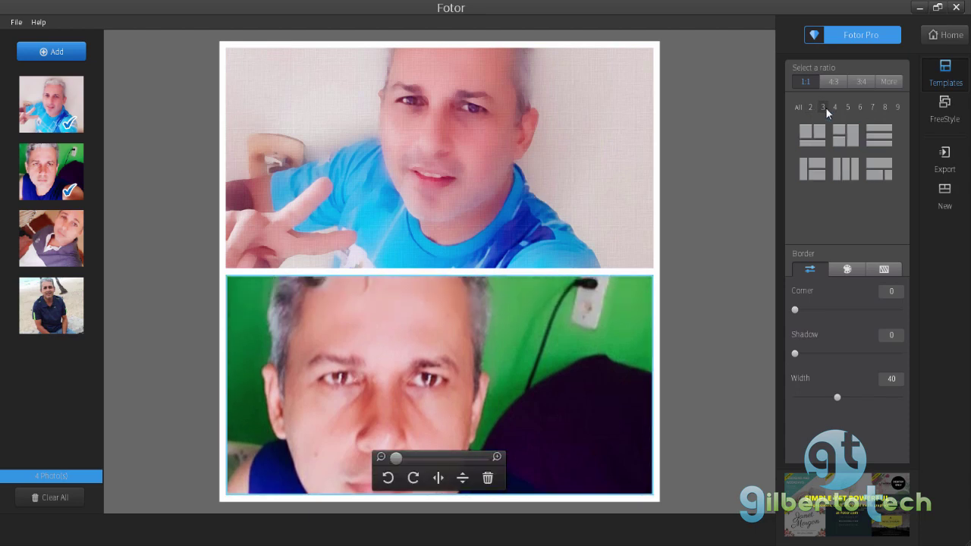
pyautogui.click(822, 138)
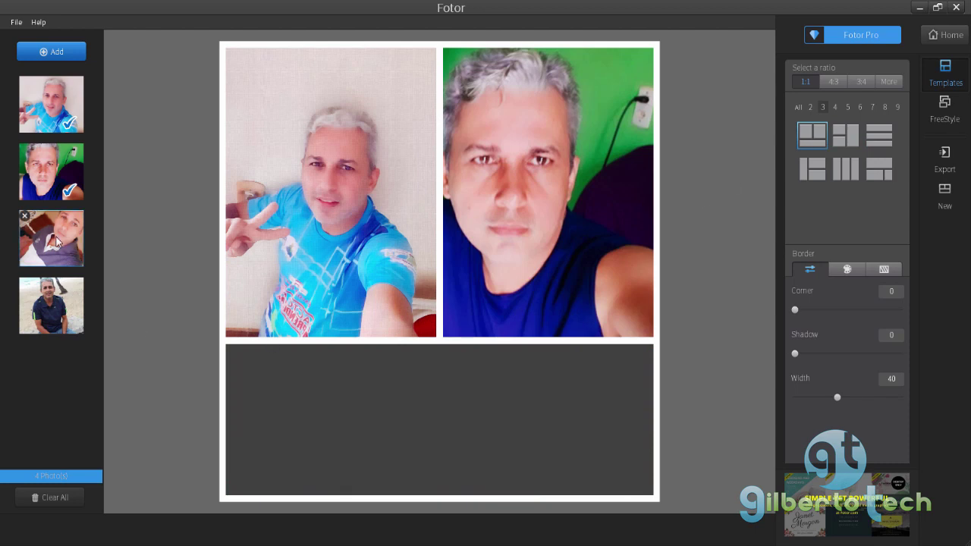
pyautogui.moveTo(57, 241); pyautogui.dragTo(334, 425)
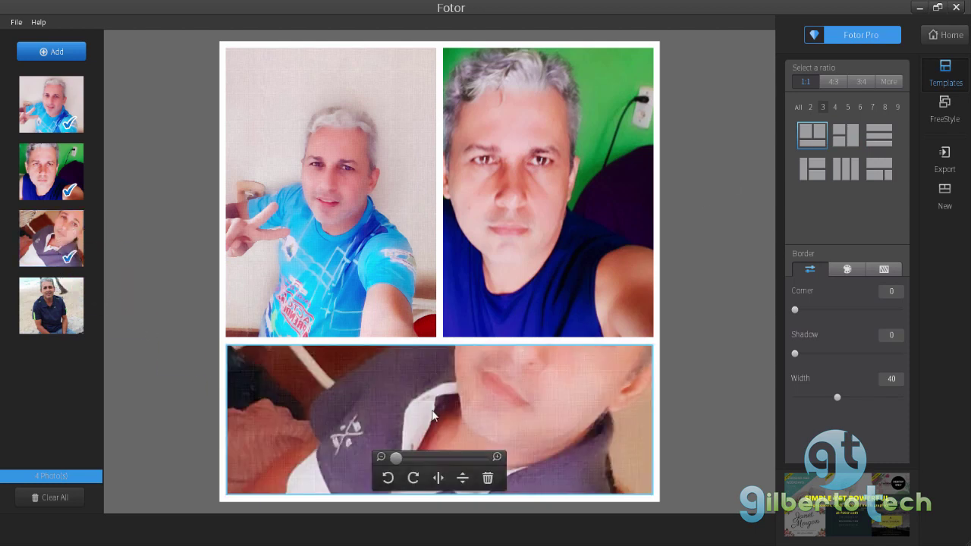
pyautogui.moveTo(482, 453); pyautogui.dragTo(534, 422)
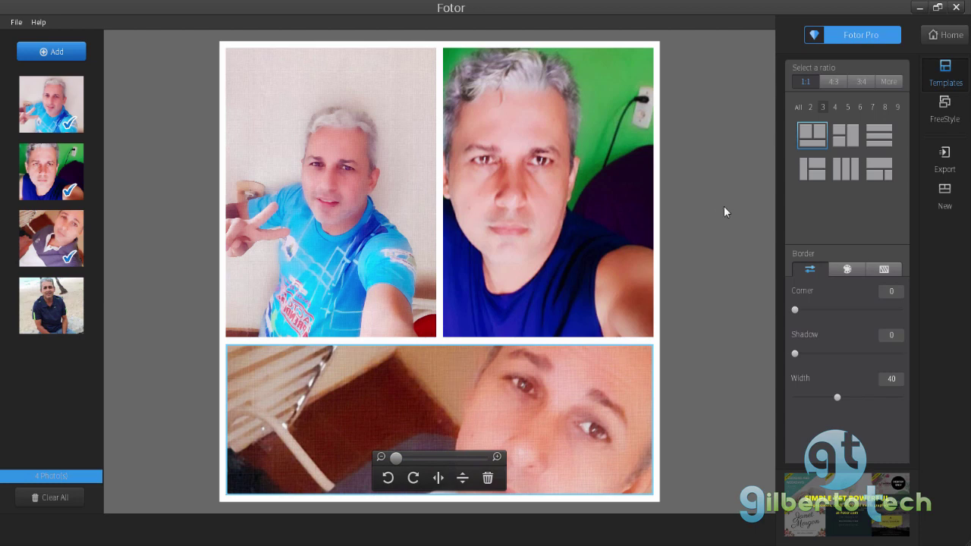
# Step: Try the three-column and three-row templates, and return to the layout with two cells above a wide one
pyautogui.click(850, 171)
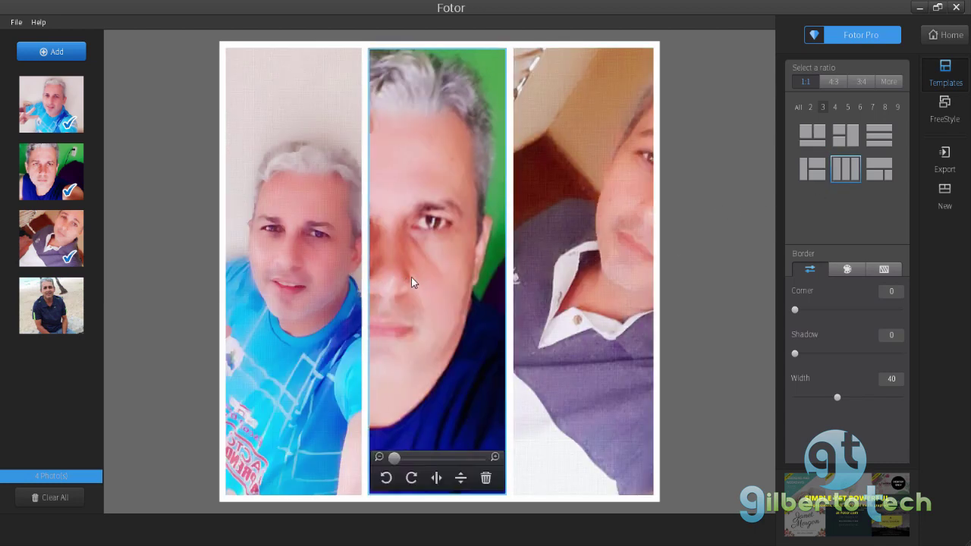
pyautogui.click(878, 135)
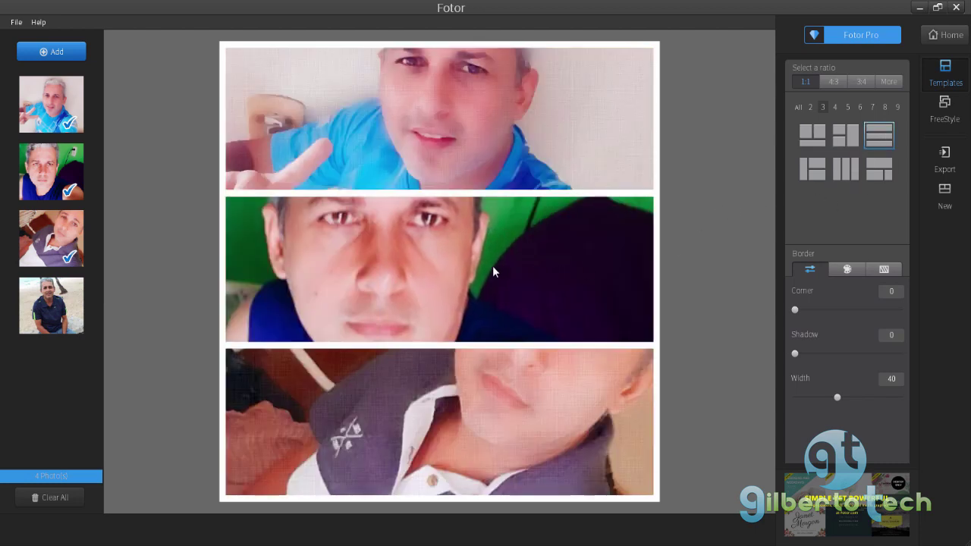
pyautogui.moveTo(492, 267); pyautogui.dragTo(483, 326)
pyautogui.click(811, 144)
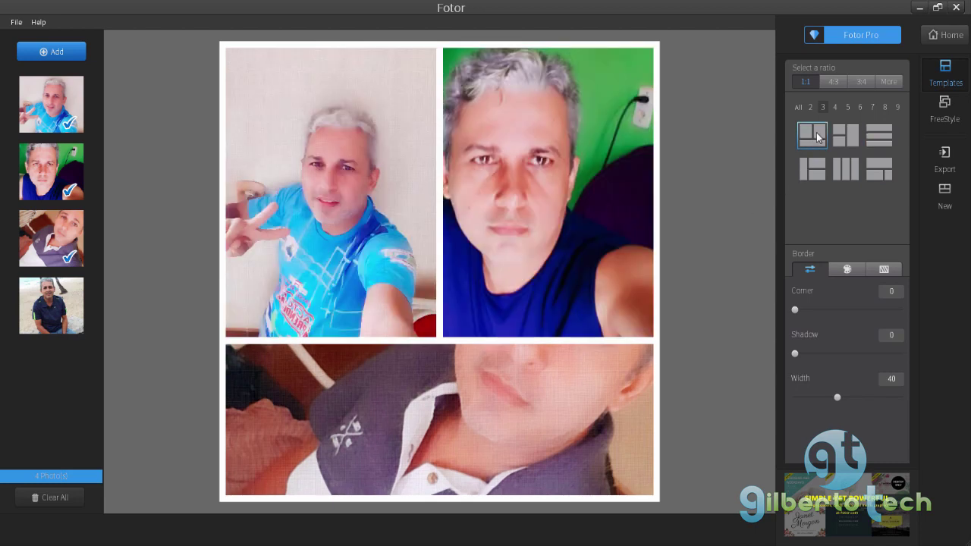
# Step: Apply the four-photo template with two tall columns and a split third column, and add the beach photo to its empty cell
pyautogui.click(835, 106)
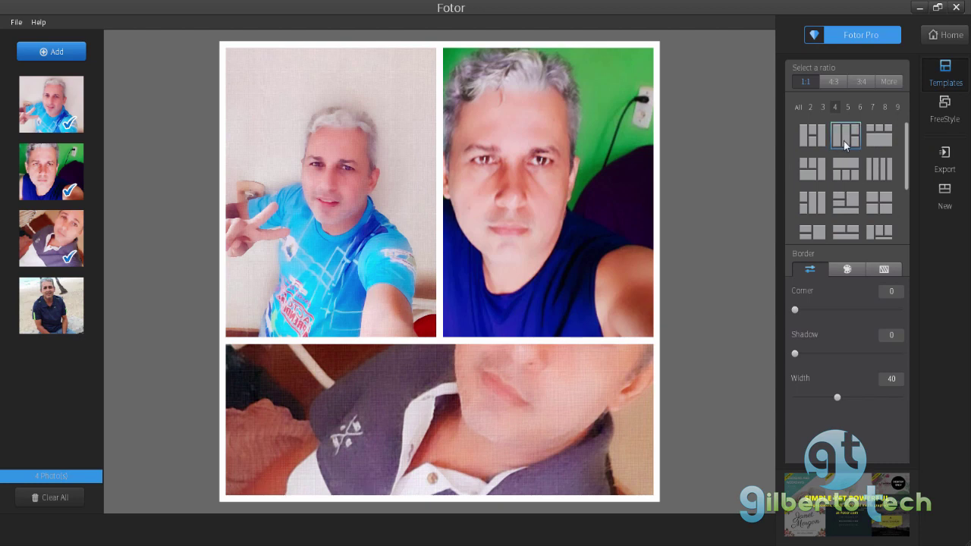
pyautogui.click(843, 141)
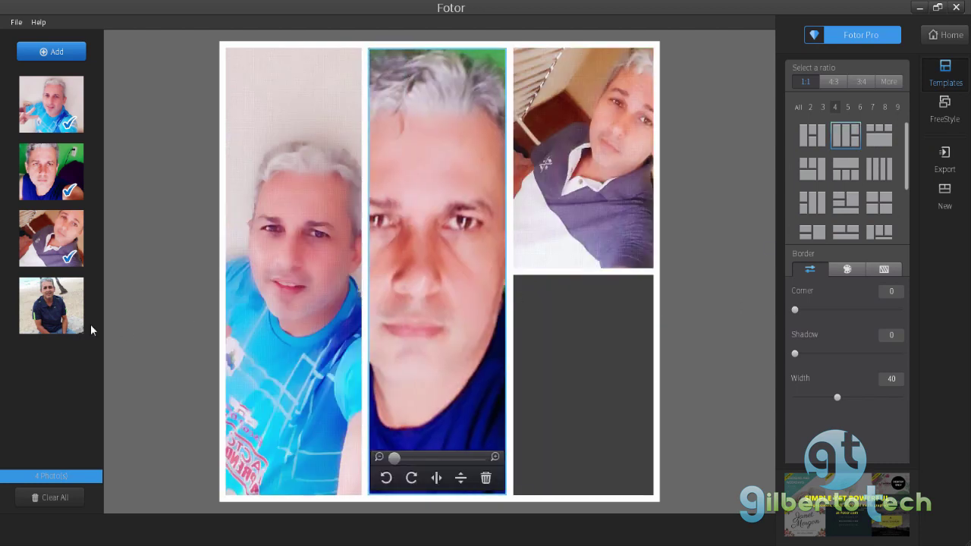
pyautogui.moveTo(61, 311); pyautogui.dragTo(519, 377)
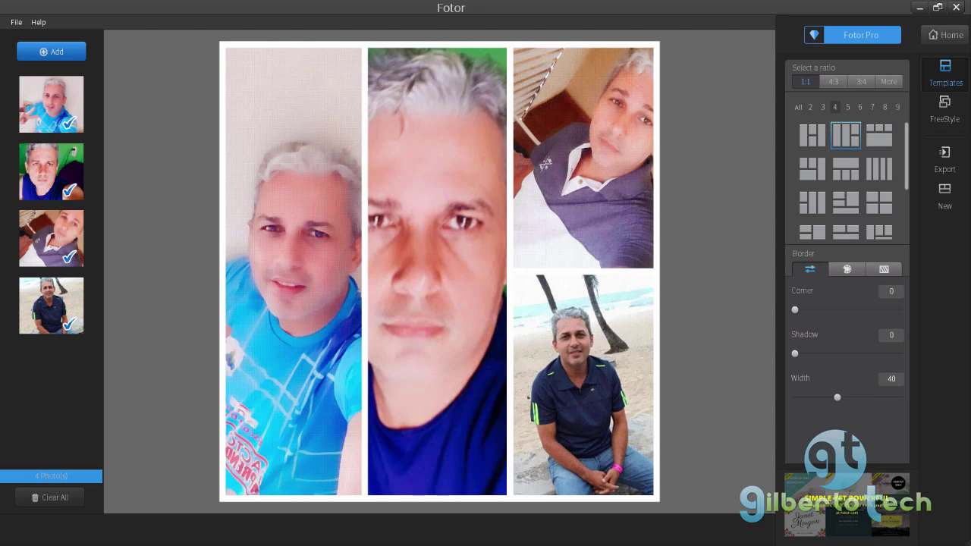
# Step: Switch to the five-photo template with two cells in the first column and three in the second
pyautogui.click(852, 109)
pyautogui.click(879, 135)
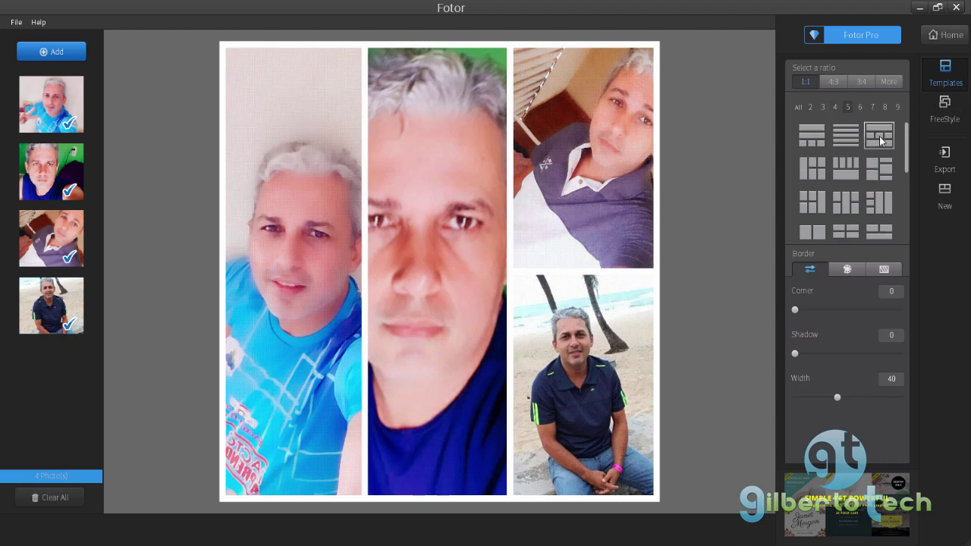
pyautogui.click(883, 169)
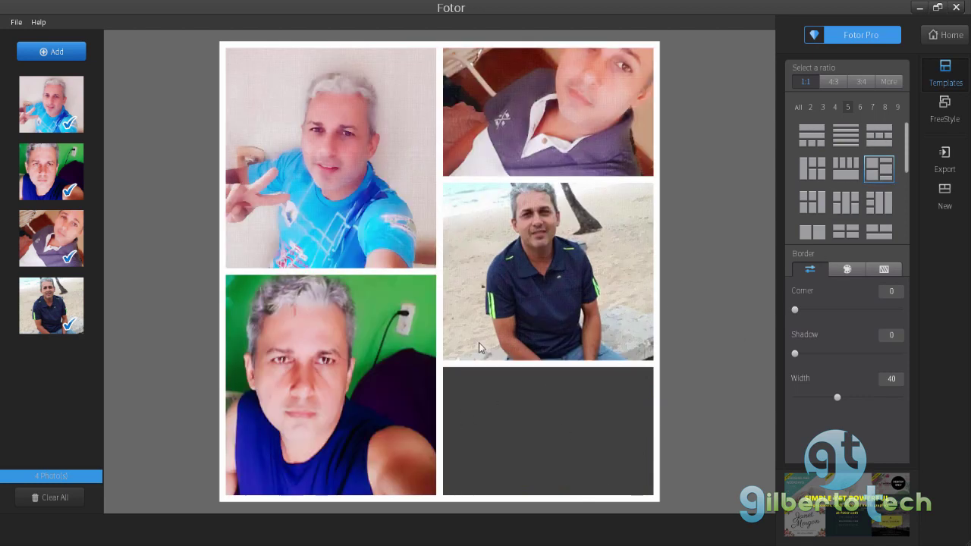
# Step: Try the preset collage ratios up to 3:4, and apply a custom ratio of 16:9
pyautogui.click(832, 85)
pyautogui.click(855, 84)
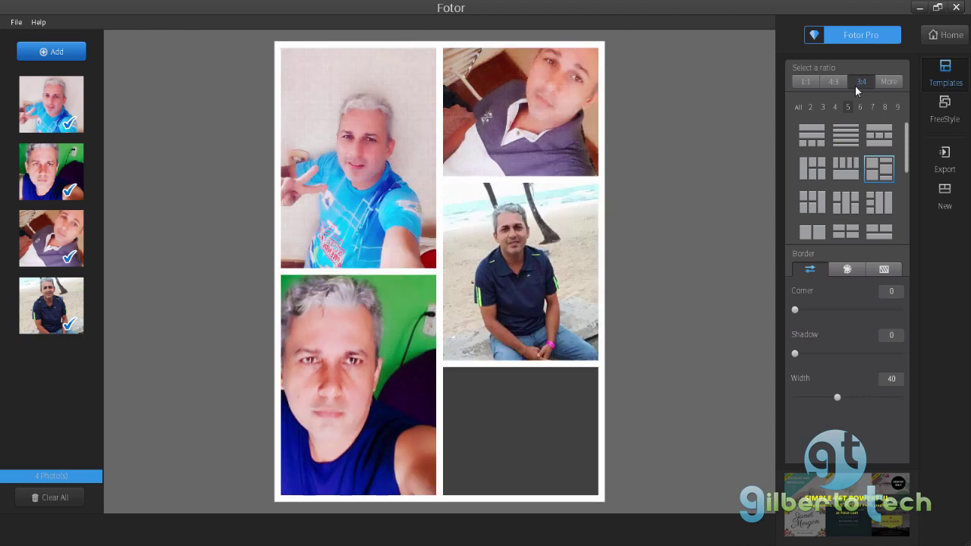
pyautogui.click(879, 84)
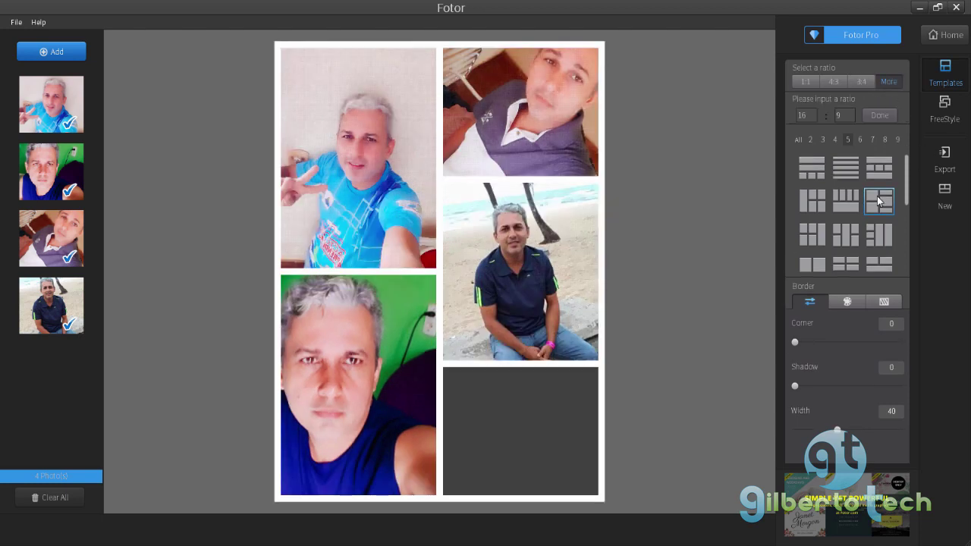
pyautogui.click(876, 115)
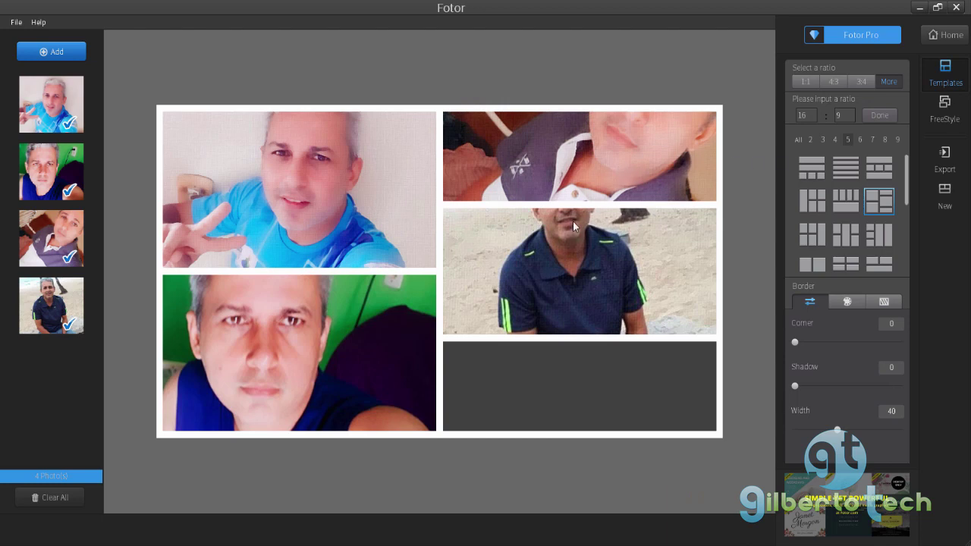
# Step: Reposition the four photos inside their collage cells so that the faces are better framed
pyautogui.moveTo(578, 244); pyautogui.dragTo(583, 272)
pyautogui.moveTo(596, 156); pyautogui.dragTo(597, 182)
pyautogui.moveTo(584, 250); pyautogui.dragTo(584, 273)
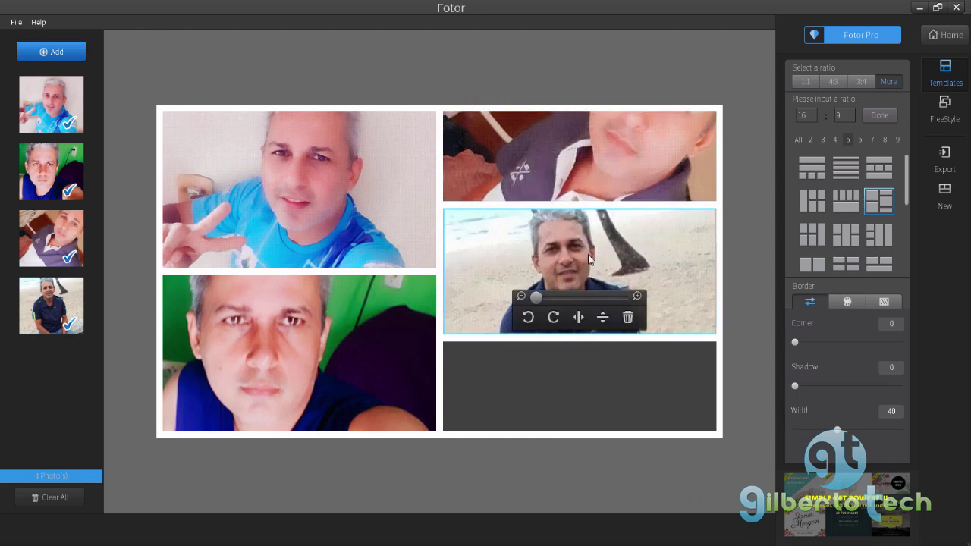
pyautogui.moveTo(584, 152); pyautogui.dragTo(584, 174)
pyautogui.moveTo(584, 258); pyautogui.dragTo(584, 281)
pyautogui.click(412, 211)
pyautogui.moveTo(412, 216); pyautogui.dragTo(409, 201)
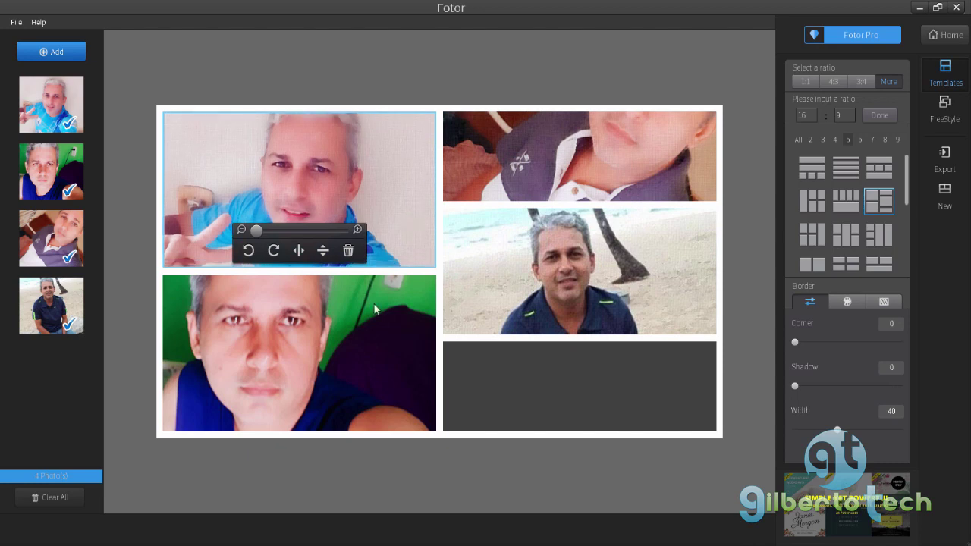
pyautogui.moveTo(373, 318); pyautogui.dragTo(373, 334)
pyautogui.moveTo(387, 227); pyautogui.dragTo(410, 212)
pyautogui.moveTo(599, 167); pyautogui.dragTo(652, 158)
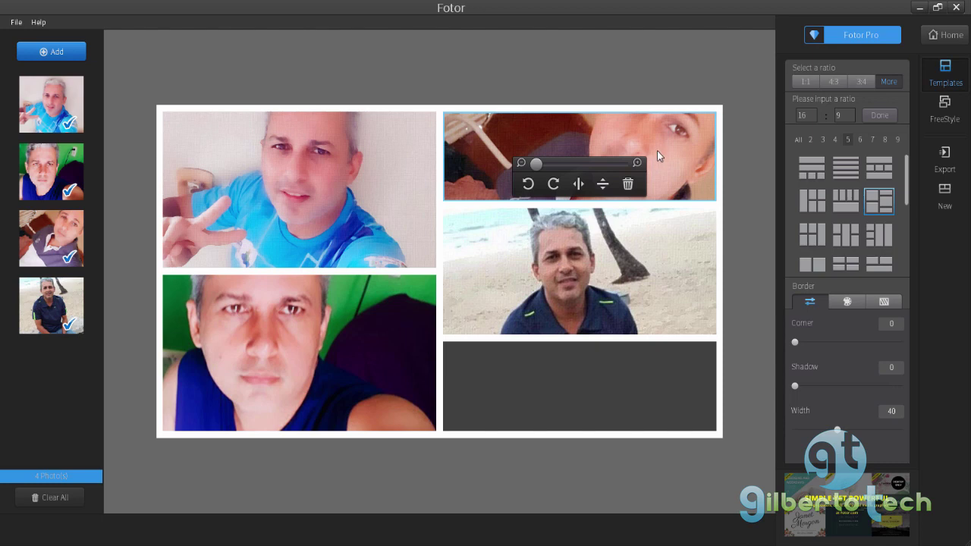
pyautogui.moveTo(663, 143); pyautogui.dragTo(681, 152)
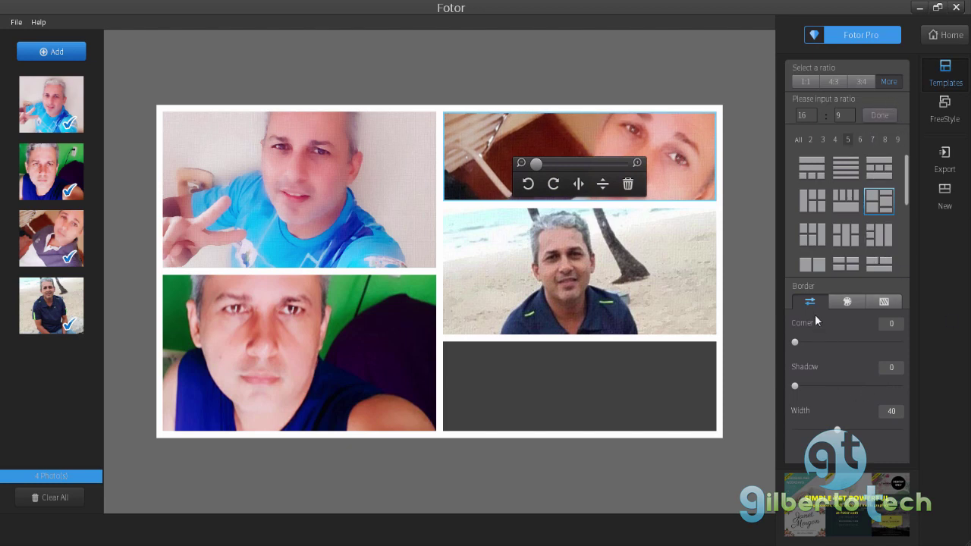
# Step: Set the collage border's shadow to 30, its width to 47 and its corner rounding to 47
pyautogui.moveTo(795, 340)
pyautogui.mouseDown()
pyautogui.moveTo(840, 342)
pyautogui.moveTo(794, 350)
pyautogui.mouseUp()
pyautogui.moveTo(794, 386); pyautogui.dragTo(826, 388)
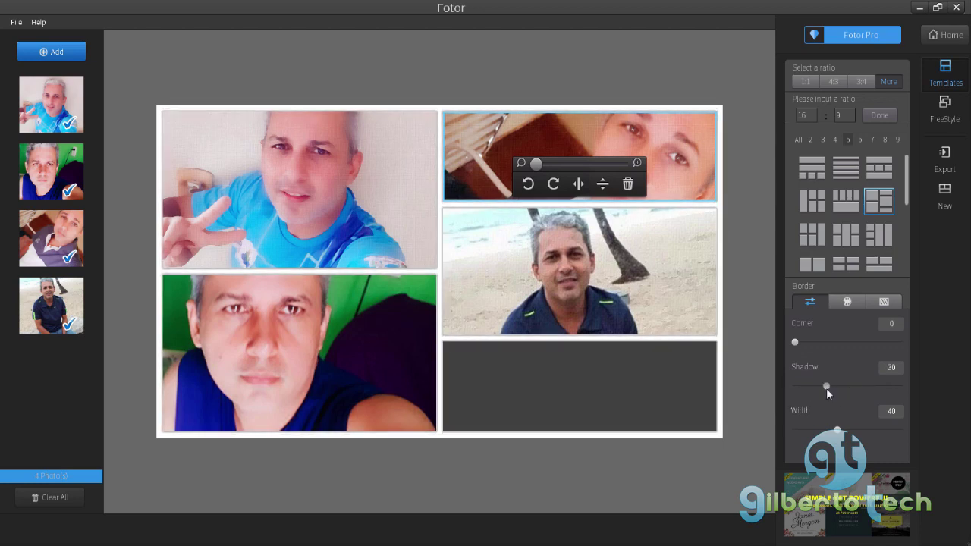
pyautogui.moveTo(836, 430)
pyautogui.mouseDown()
pyautogui.moveTo(906, 429)
pyautogui.moveTo(822, 431)
pyautogui.moveTo(843, 431)
pyautogui.mouseUp()
pyautogui.moveTo(798, 343); pyautogui.dragTo(819, 345)
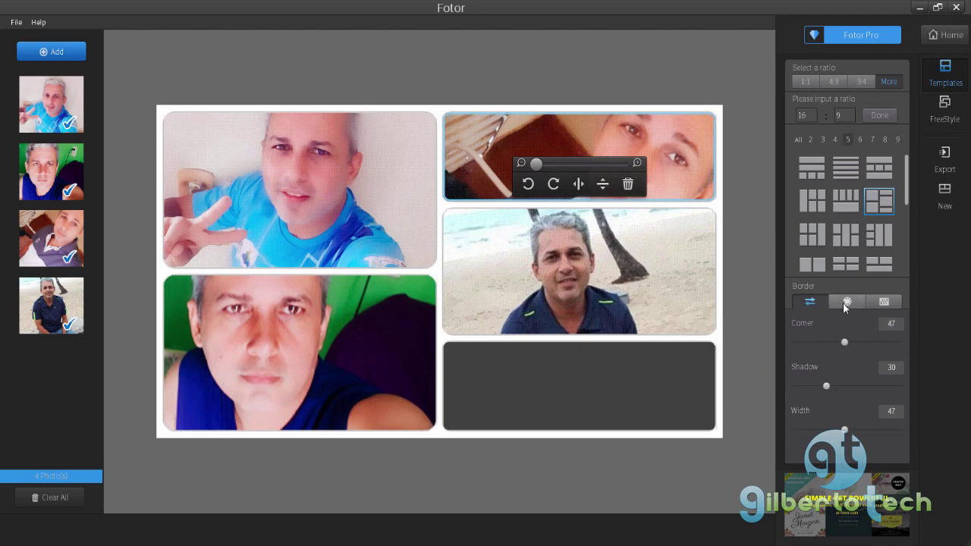
# Step: Try several solid border colours, including pale cream, and end with dark purple
pyautogui.click(846, 302)
pyautogui.click(814, 378)
pyautogui.click(828, 365)
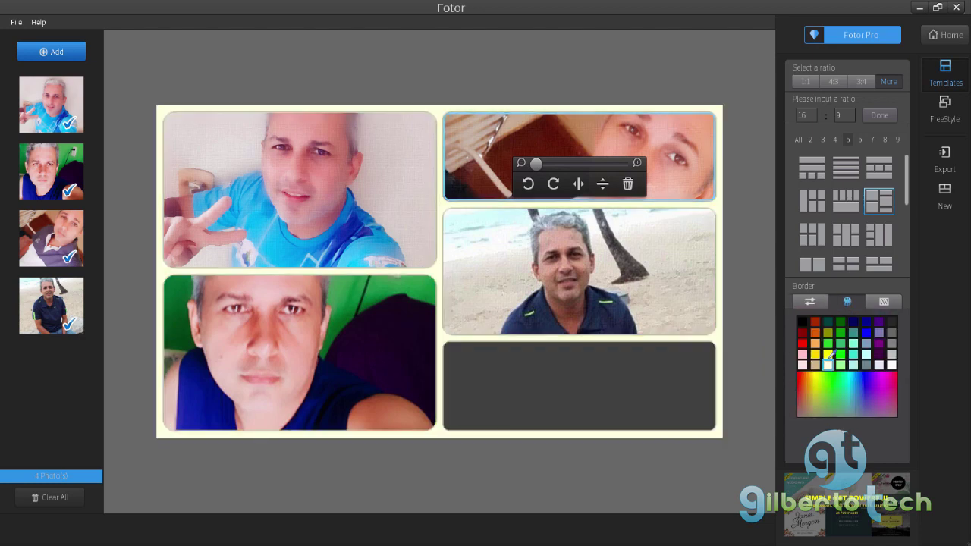
pyautogui.click(878, 353)
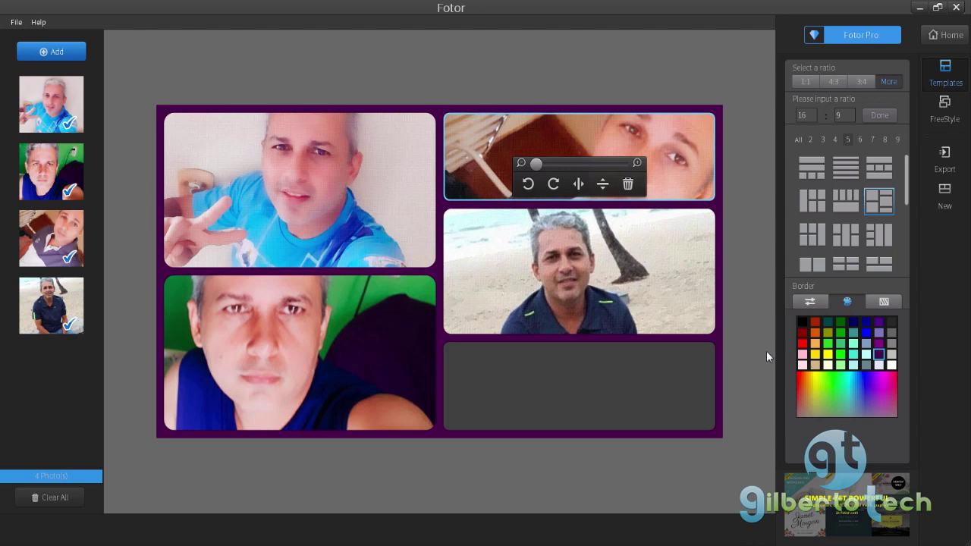
# Step: Try several border textures, including the blue check and the beige pattern, and apply the multicoloured floral one
pyautogui.click(884, 302)
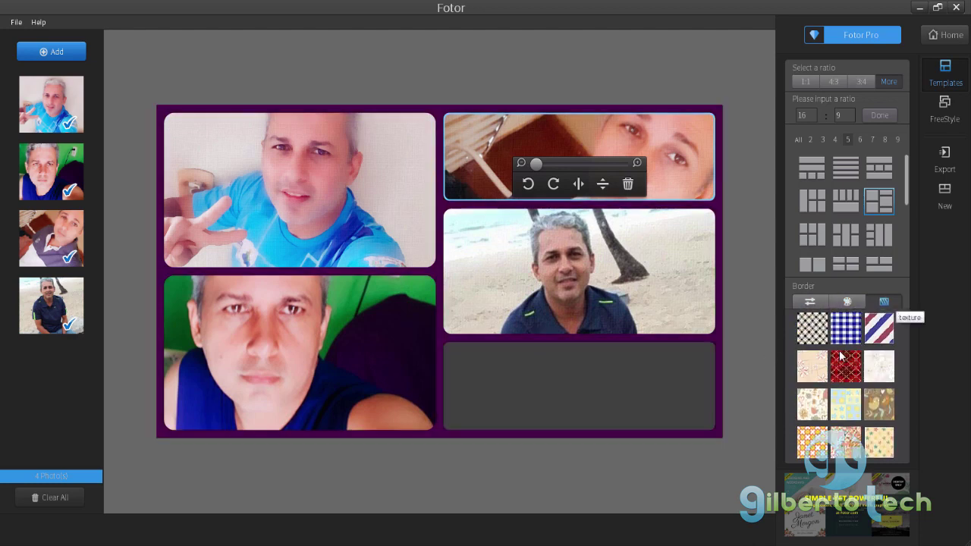
pyautogui.click(819, 338)
pyautogui.click(854, 337)
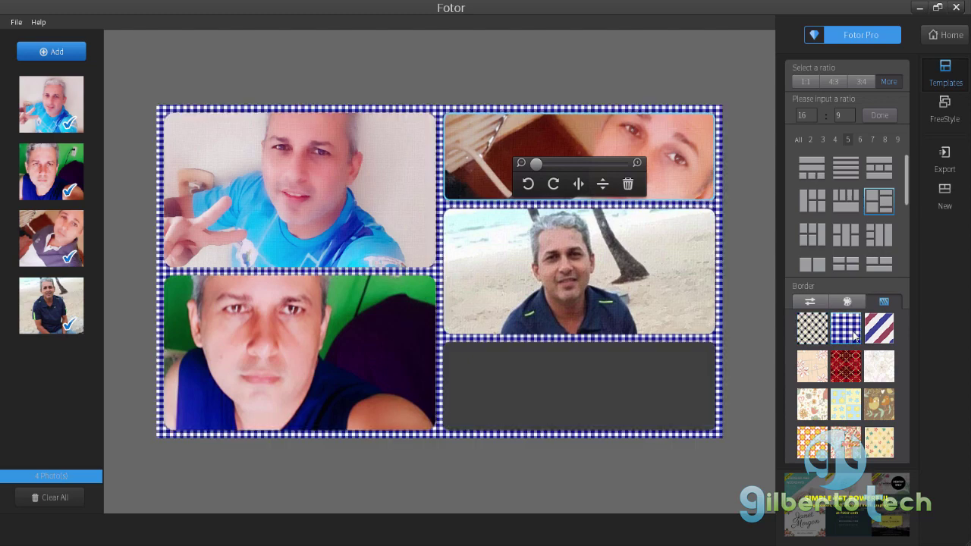
pyautogui.click(811, 366)
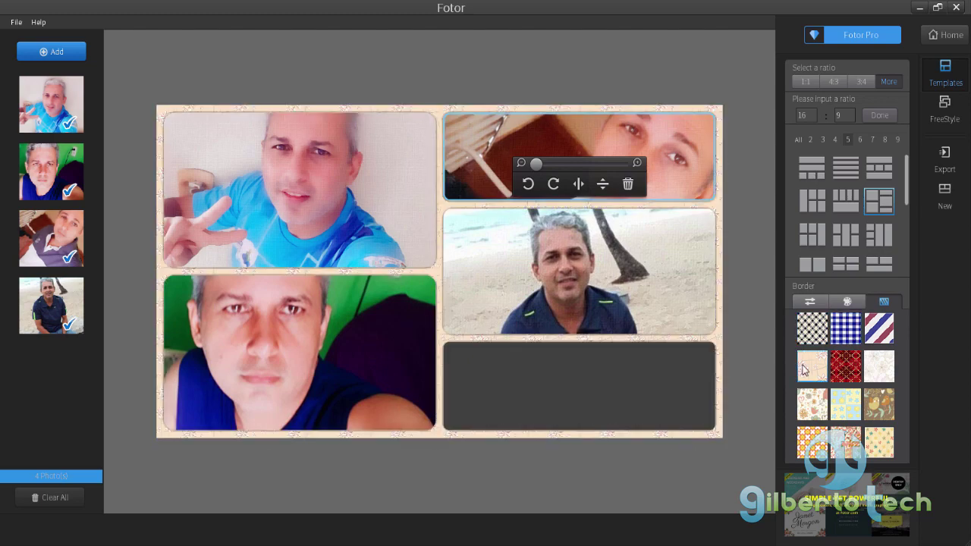
pyautogui.click(812, 404)
pyautogui.click(818, 444)
pyautogui.click(854, 449)
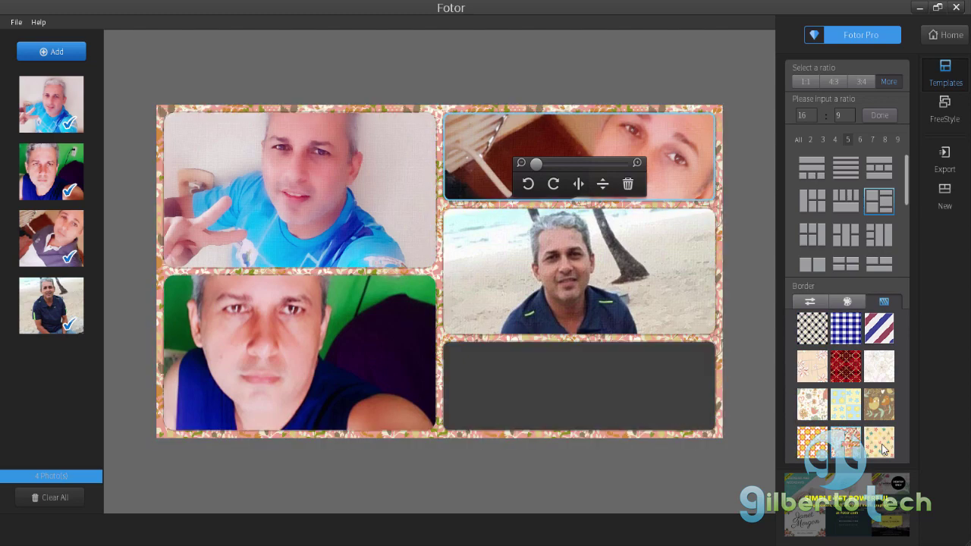
# Step: Try the dotted, brown floral and red-and-blue striped border textures, and apply the orange-and-white patterned one
pyautogui.click(882, 449)
pyautogui.click(880, 408)
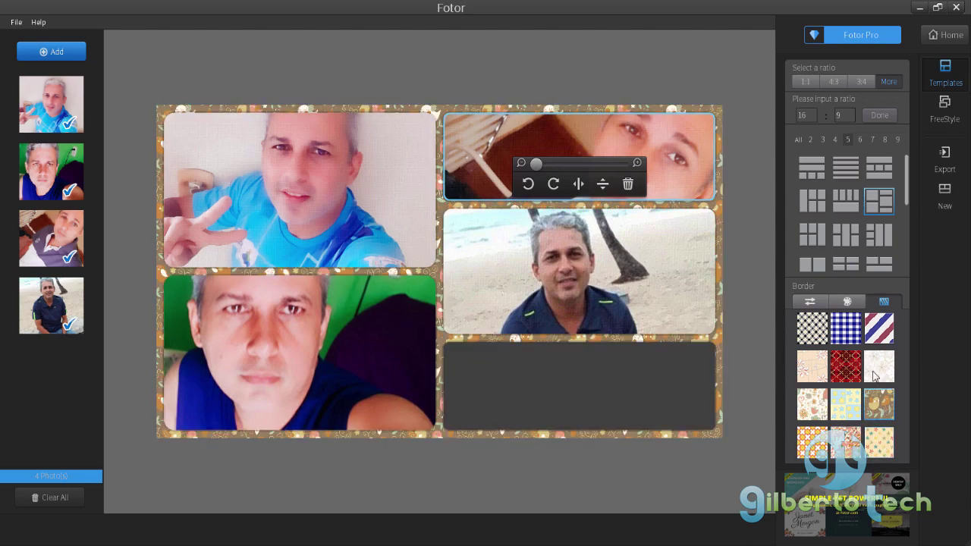
pyautogui.click(878, 334)
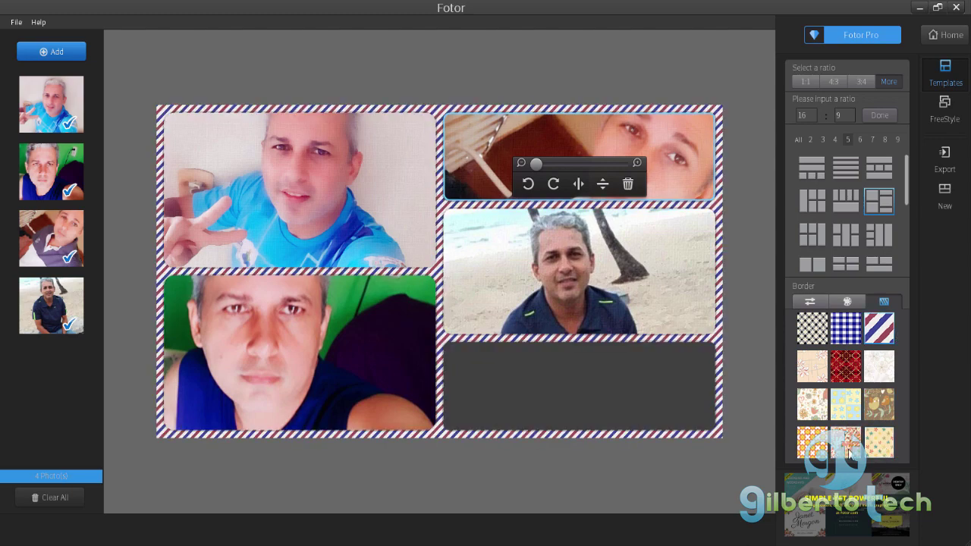
pyautogui.click(848, 453)
pyautogui.click(819, 443)
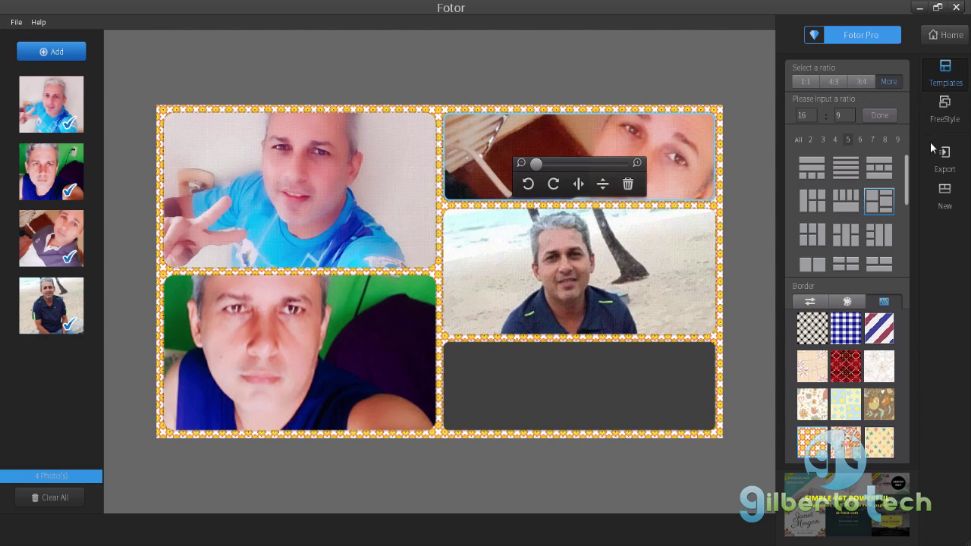
# Step: Switch the collage to the FreeStyle layout and rearrange the four photos freely on the canvas
pyautogui.click(945, 110)
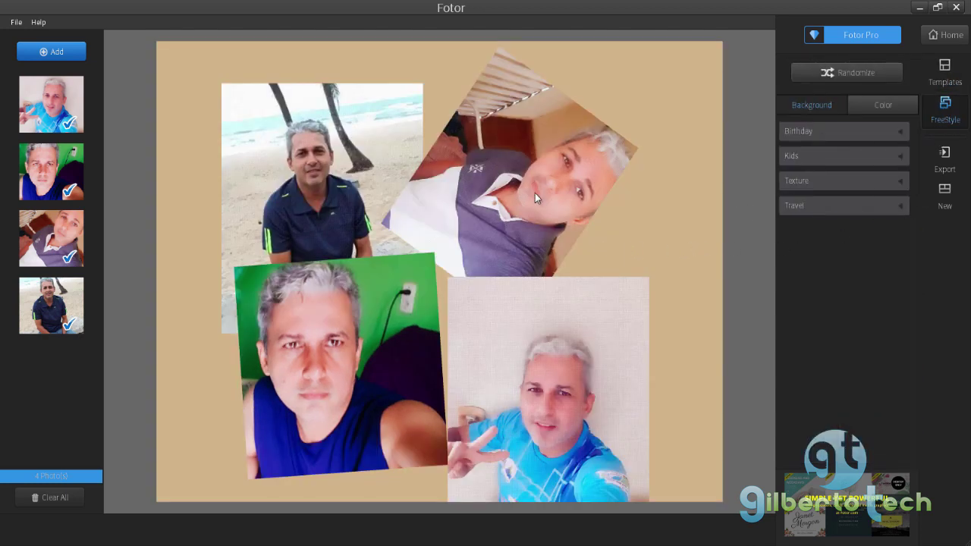
pyautogui.moveTo(536, 198); pyautogui.dragTo(511, 194)
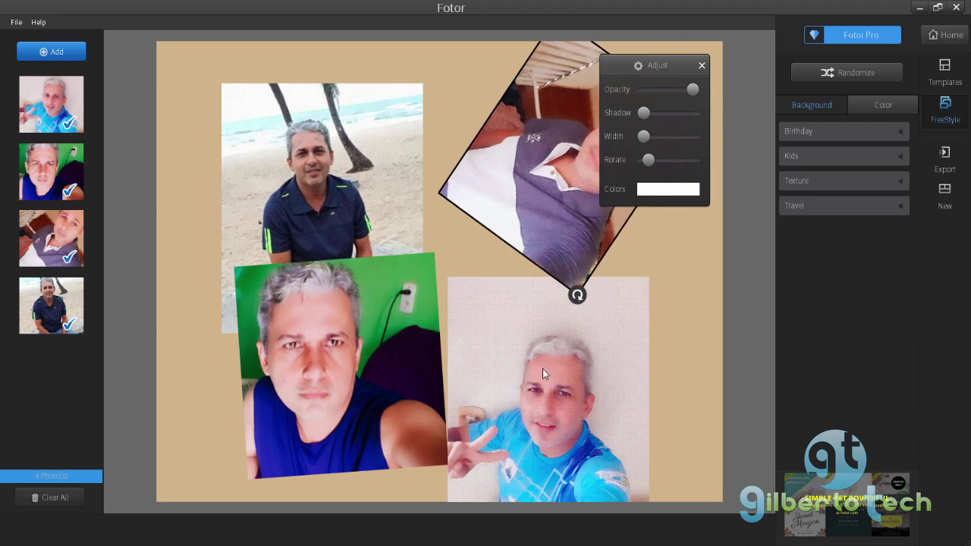
pyautogui.moveTo(542, 371); pyautogui.dragTo(630, 352)
pyautogui.moveTo(334, 355); pyautogui.dragTo(431, 399)
pyautogui.moveTo(381, 241); pyautogui.dragTo(364, 198)
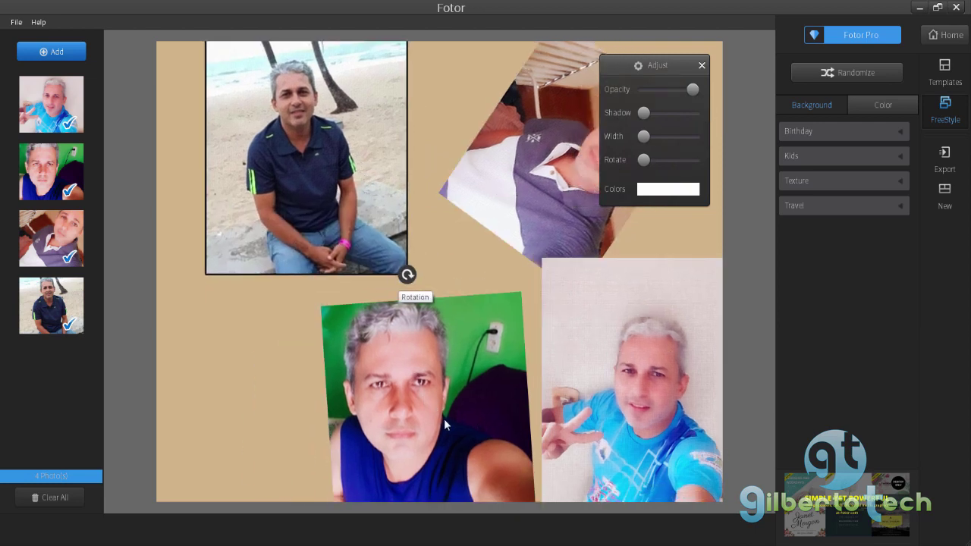
pyautogui.moveTo(444, 424); pyautogui.dragTo(392, 381)
pyautogui.moveTo(630, 382); pyautogui.dragTo(544, 357)
pyautogui.moveTo(481, 184); pyautogui.dragTo(447, 182)
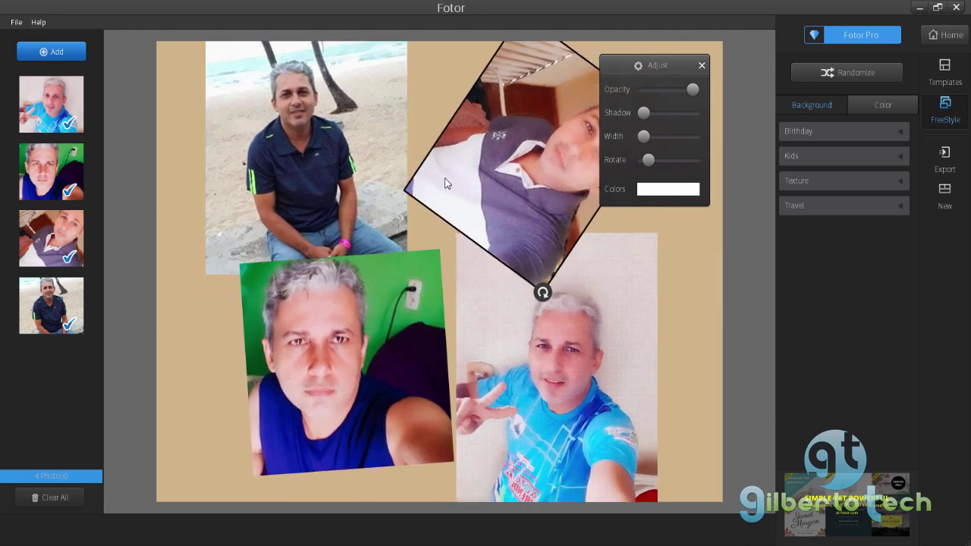
pyautogui.moveTo(354, 151); pyautogui.dragTo(386, 158)
pyautogui.click(688, 249)
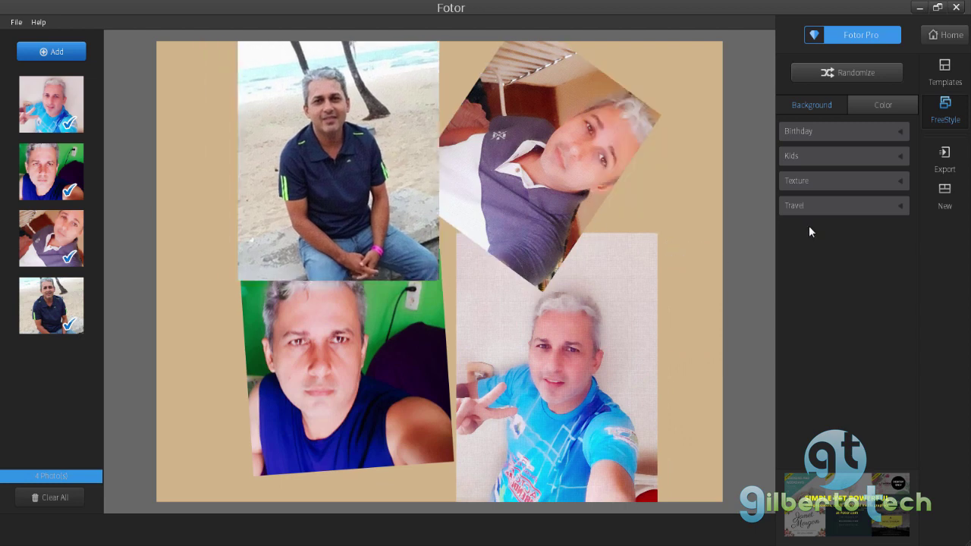
# Step: Try the Happy Birthday, teddy bear and tan ribbon backgrounds from the Birthday category, and shift the tilted photo slightly
pyautogui.click(842, 131)
pyautogui.click(834, 164)
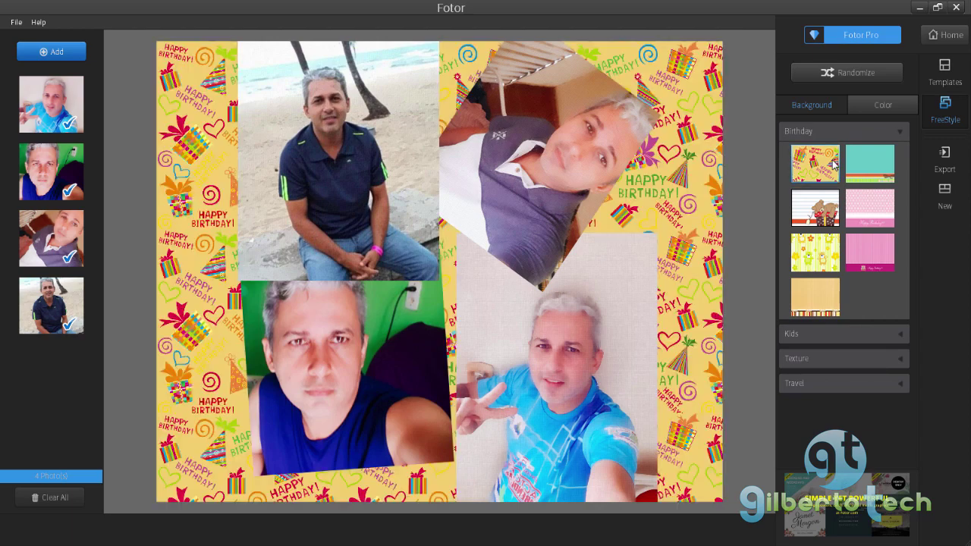
pyautogui.click(542, 150)
pyautogui.moveTo(543, 149); pyautogui.dragTo(549, 150)
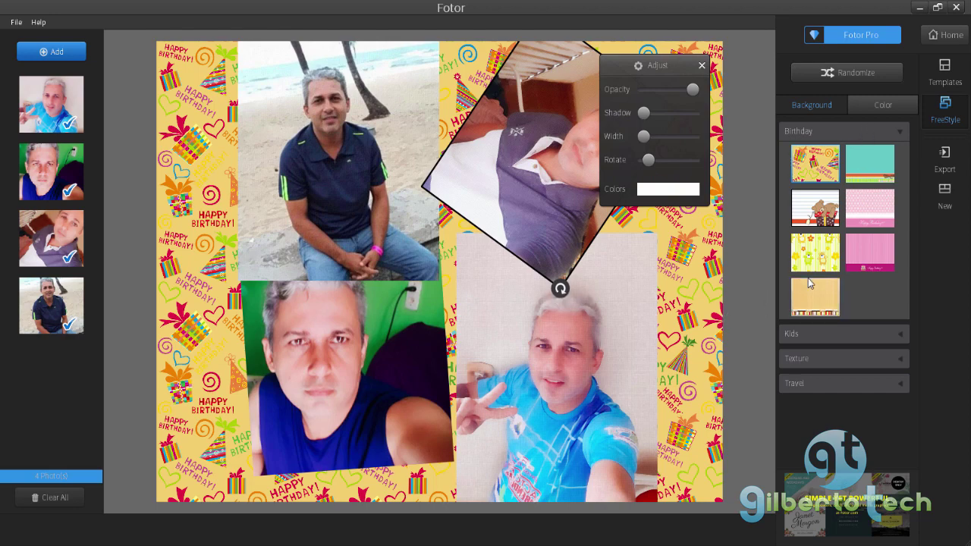
pyautogui.click(823, 255)
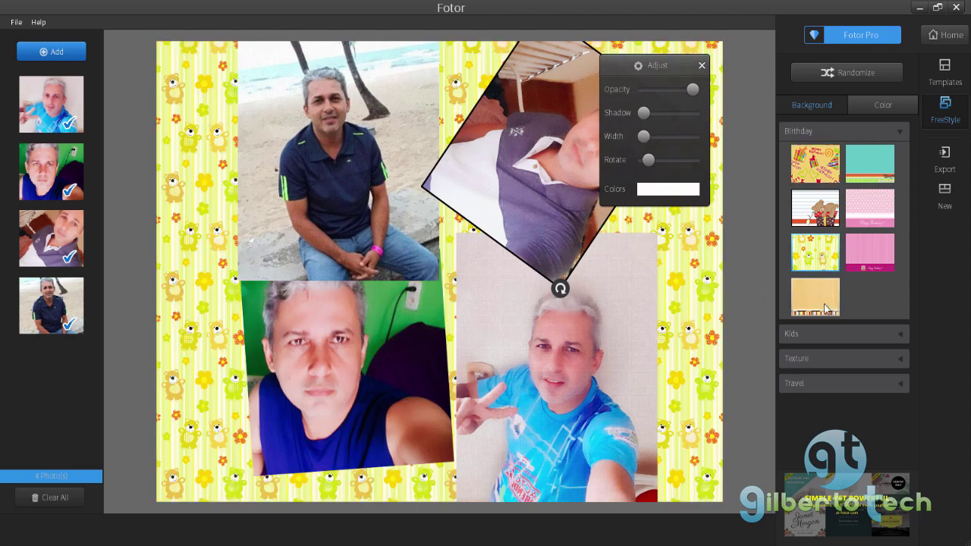
pyautogui.click(826, 305)
# Step: Try the colourful balloon background and the pale blue baby-toy background from the Kids category
pyautogui.click(823, 333)
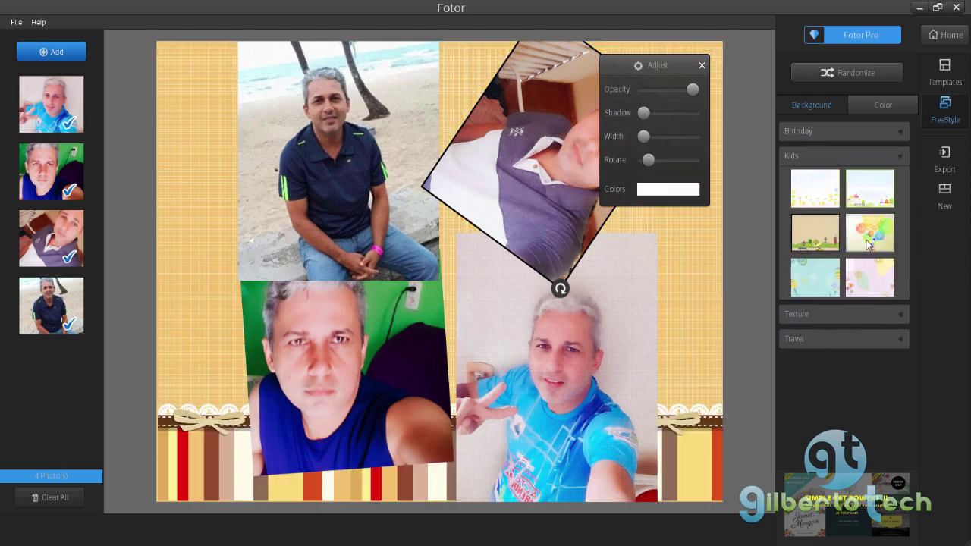
pyautogui.click(868, 241)
pyautogui.click(834, 285)
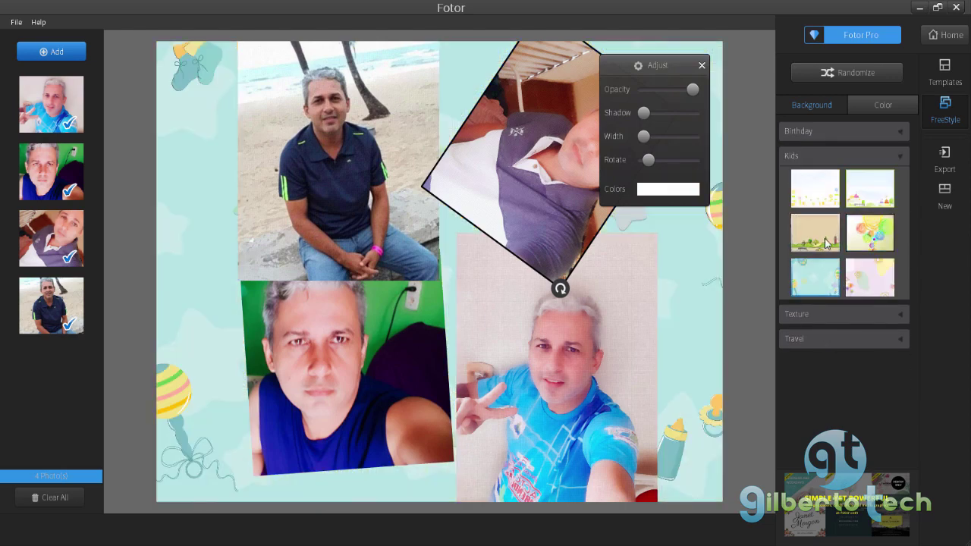
# Step: Try several Texture backgrounds, including the blue check and the grey-blue dotted diamonds, ending with the blue lattice
pyautogui.click(850, 313)
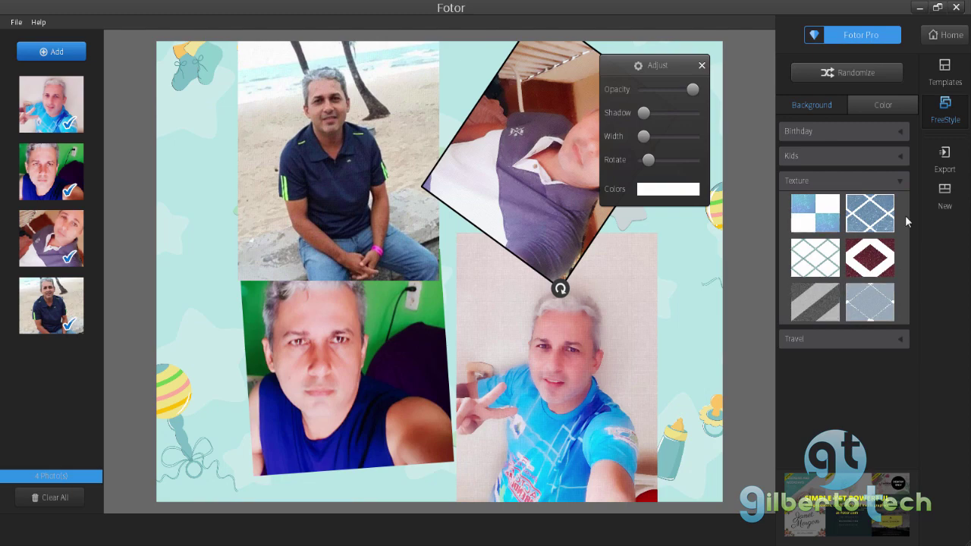
pyautogui.click(814, 213)
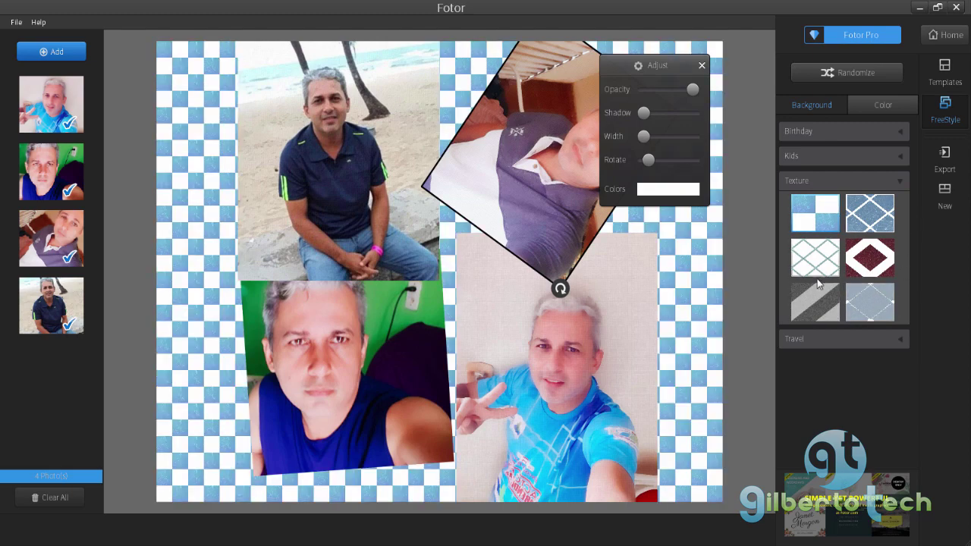
pyautogui.click(819, 309)
pyautogui.click(881, 311)
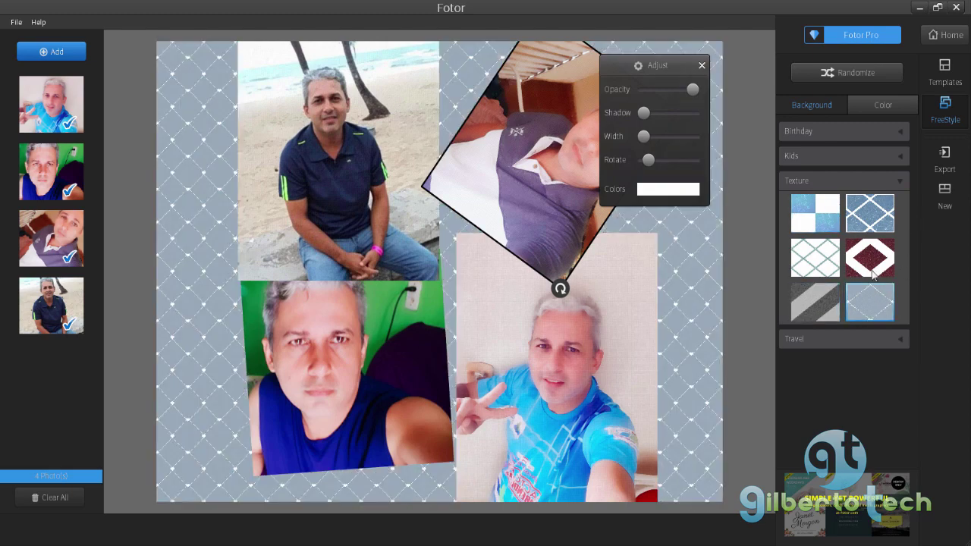
pyautogui.click(877, 217)
# Step: Try several Travel backgrounds, including the torn beige paper and the Eiffel Tower, ending with the turquoise sailboat scene
pyautogui.click(838, 339)
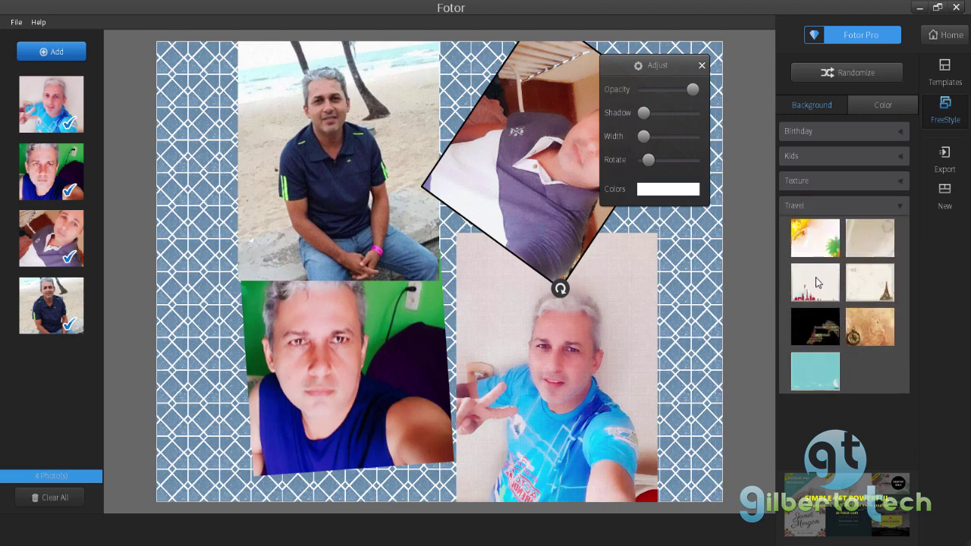
pyautogui.click(817, 245)
pyautogui.click(817, 245)
pyautogui.click(875, 250)
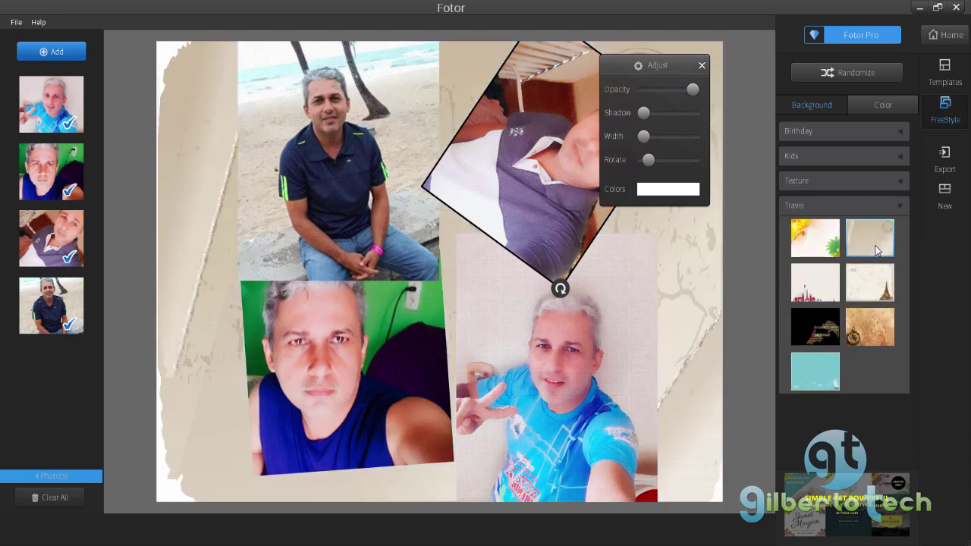
pyautogui.click(869, 282)
pyautogui.click(876, 338)
pyautogui.click(831, 383)
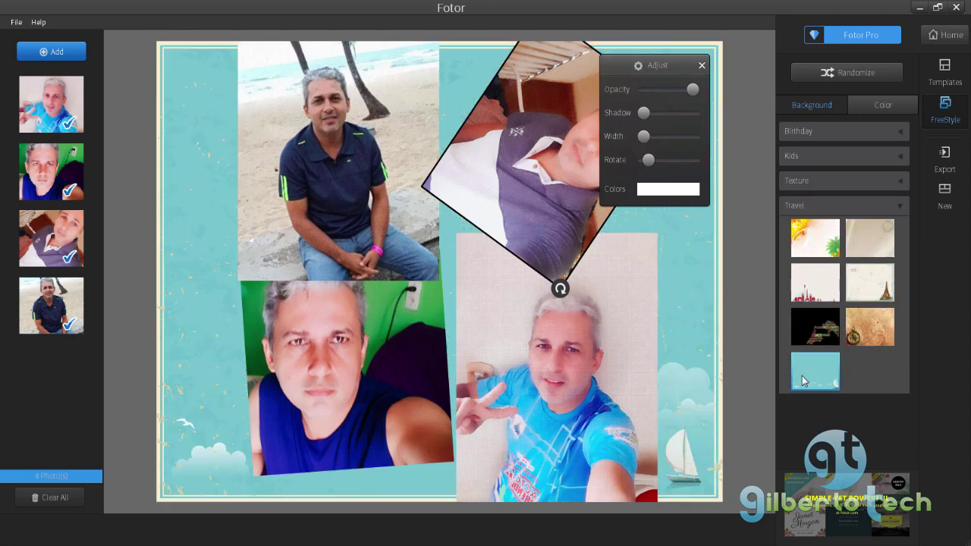
pyautogui.click(943, 163)
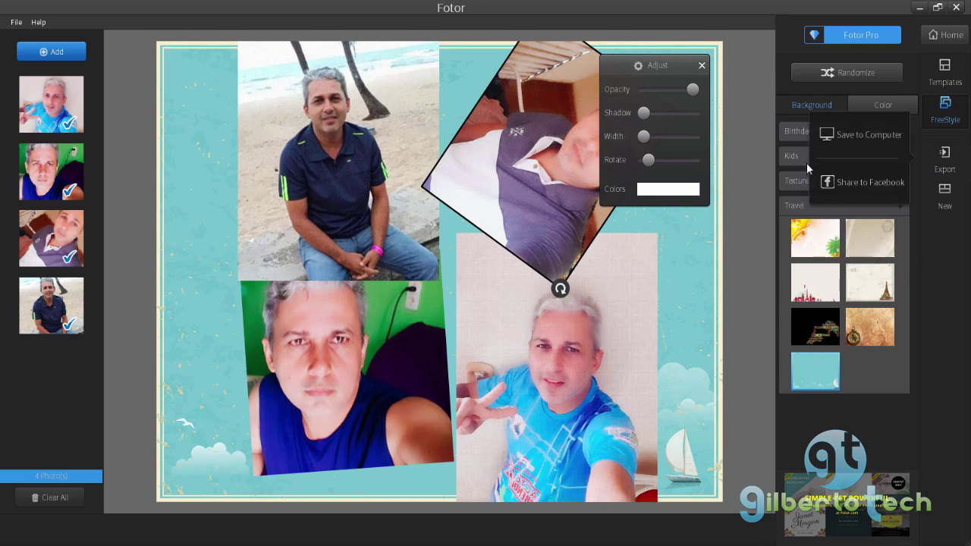
pyautogui.click(873, 105)
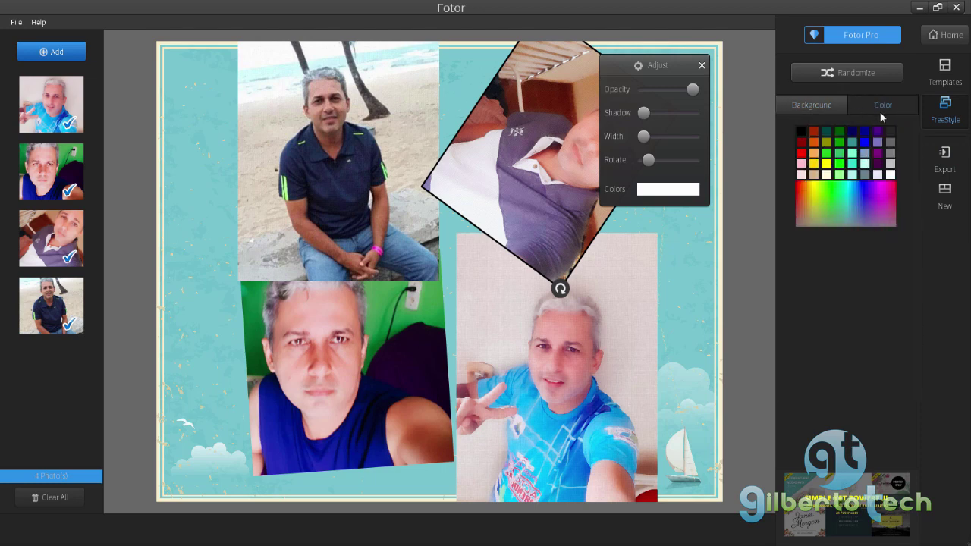
pyautogui.click(816, 105)
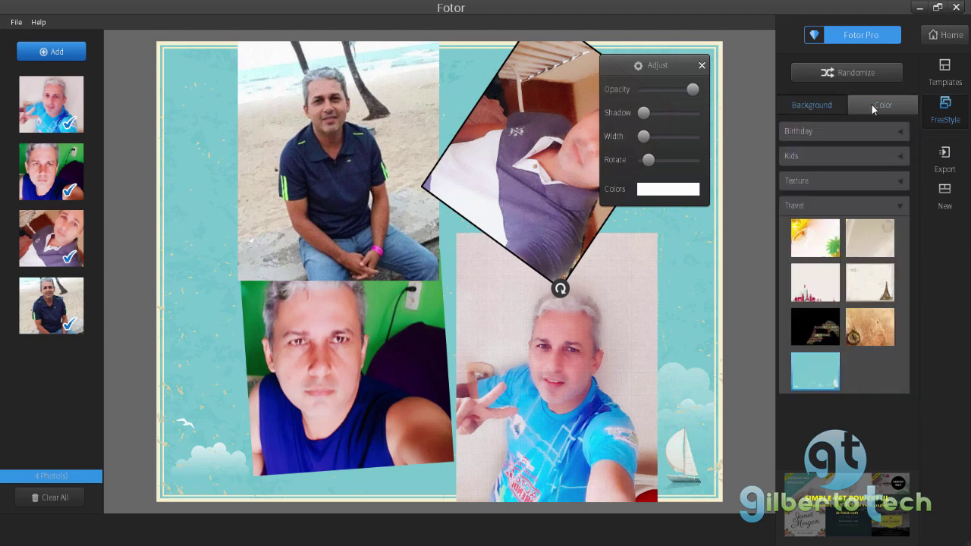
# Step: Apply the yellow Happy Birthday background and spread the four photos over it so that all the faces stay uncovered
pyautogui.click(831, 132)
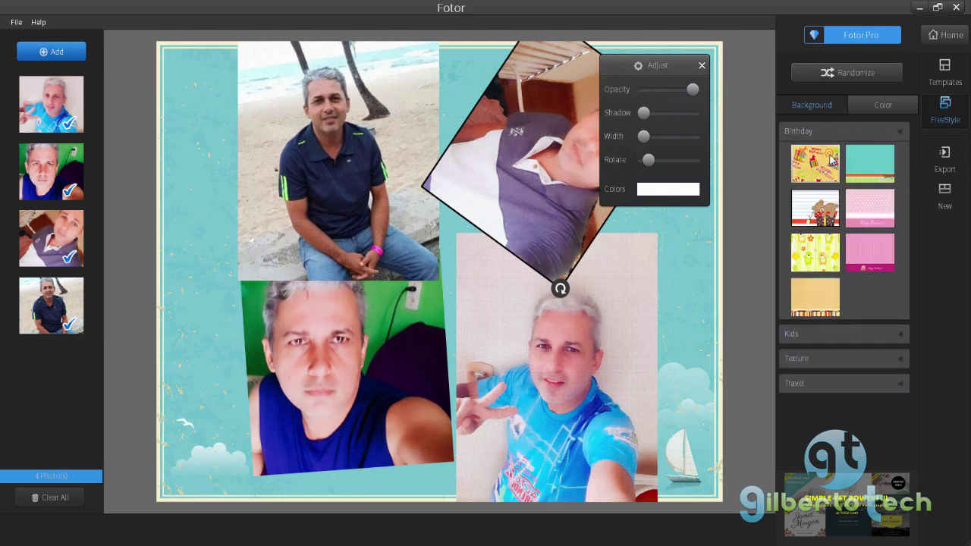
pyautogui.click(831, 161)
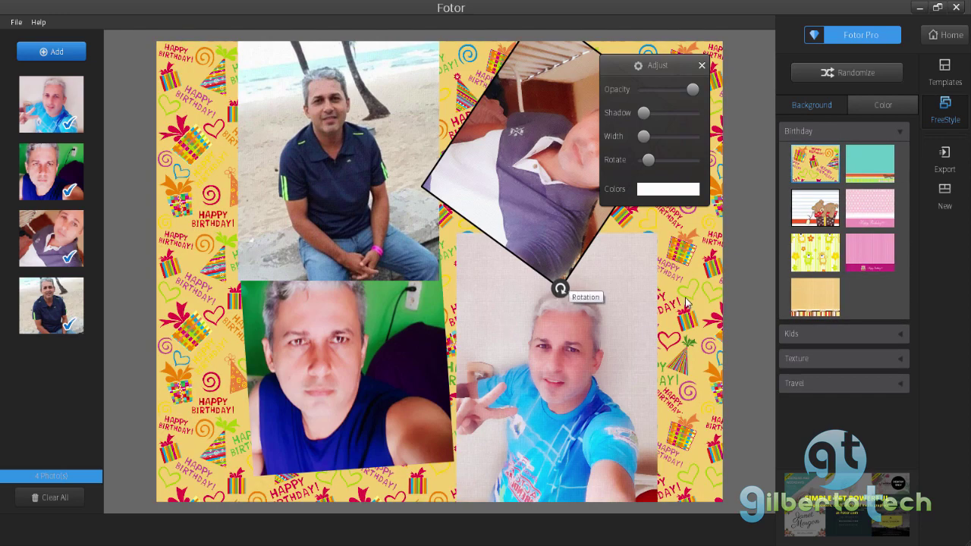
pyautogui.moveTo(553, 198); pyautogui.dragTo(583, 235)
pyautogui.moveTo(555, 344); pyautogui.dragTo(611, 379)
pyautogui.moveTo(381, 372); pyautogui.dragTo(399, 377)
pyautogui.moveTo(404, 221); pyautogui.dragTo(301, 283)
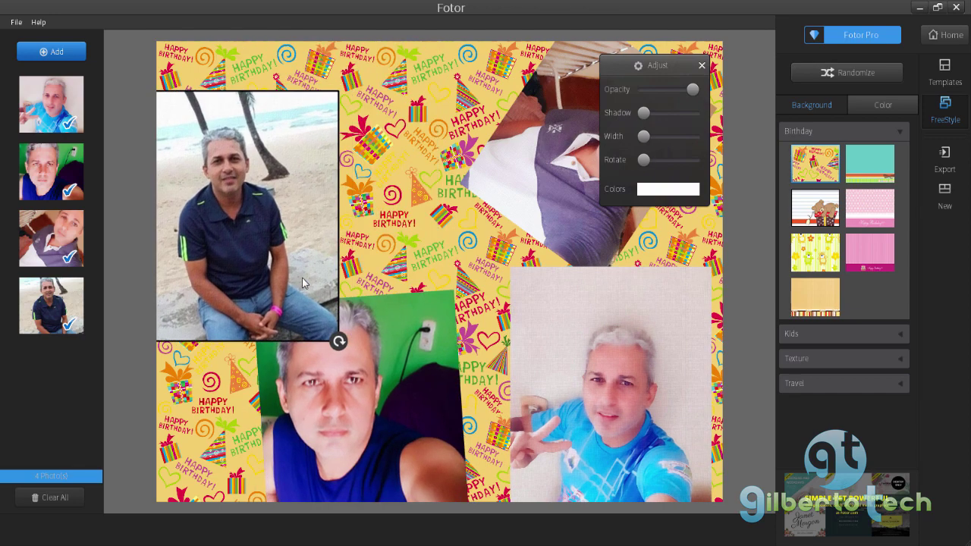
pyautogui.moveTo(513, 188); pyautogui.dragTo(449, 231)
pyautogui.moveTo(329, 210); pyautogui.dragTo(362, 187)
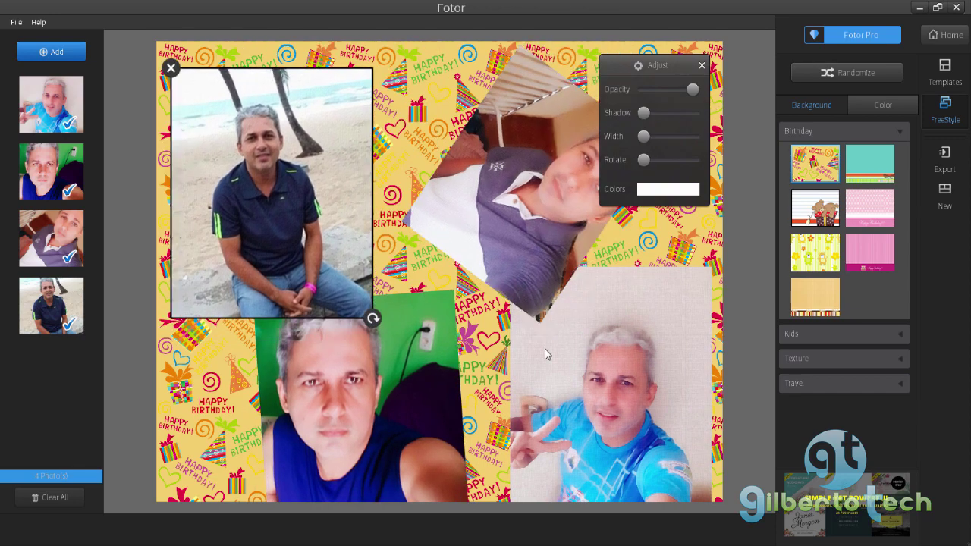
pyautogui.moveTo(546, 353); pyautogui.dragTo(576, 341)
pyautogui.moveTo(422, 403); pyautogui.dragTo(433, 389)
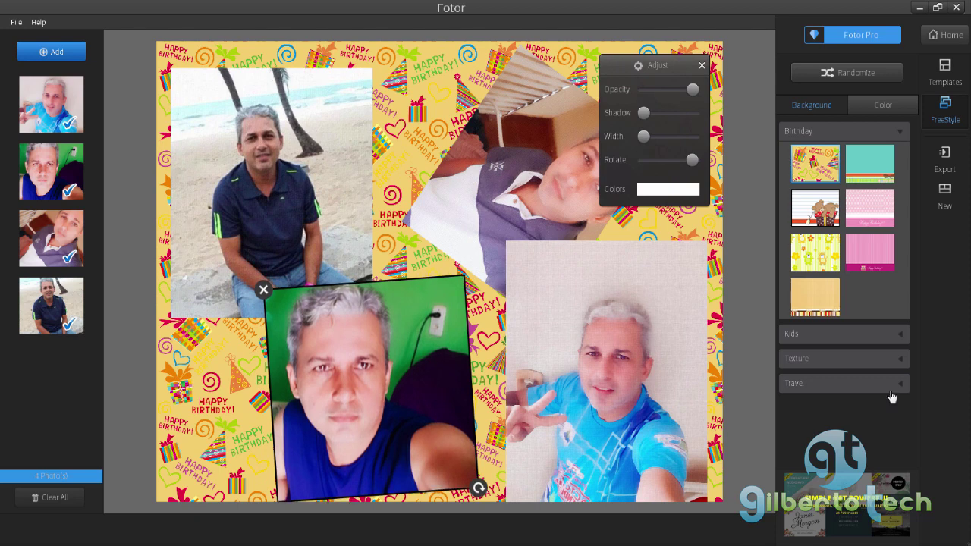
# Step: Export the collage to the desktop as a JPG named Fotocolagem, resized to 1280 by 720
pyautogui.click(941, 161)
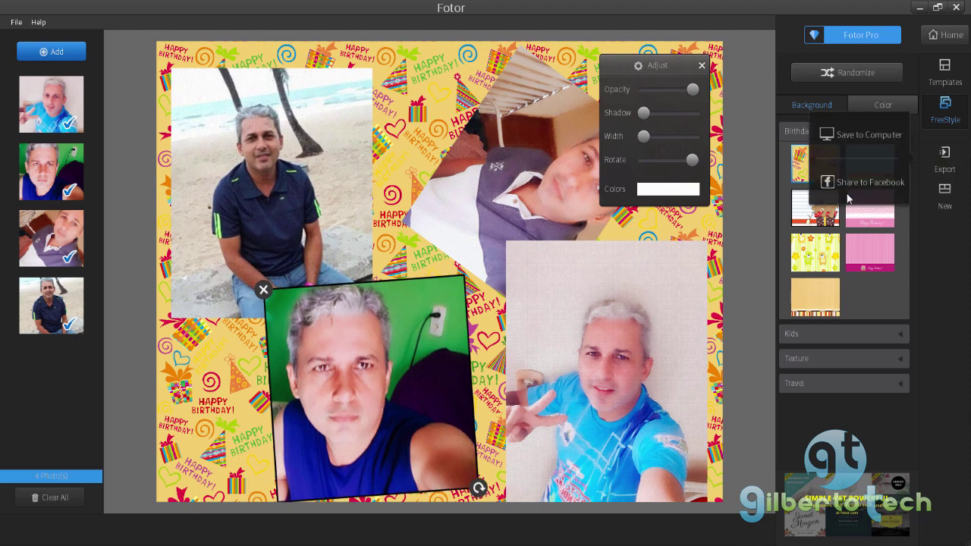
pyautogui.click(865, 137)
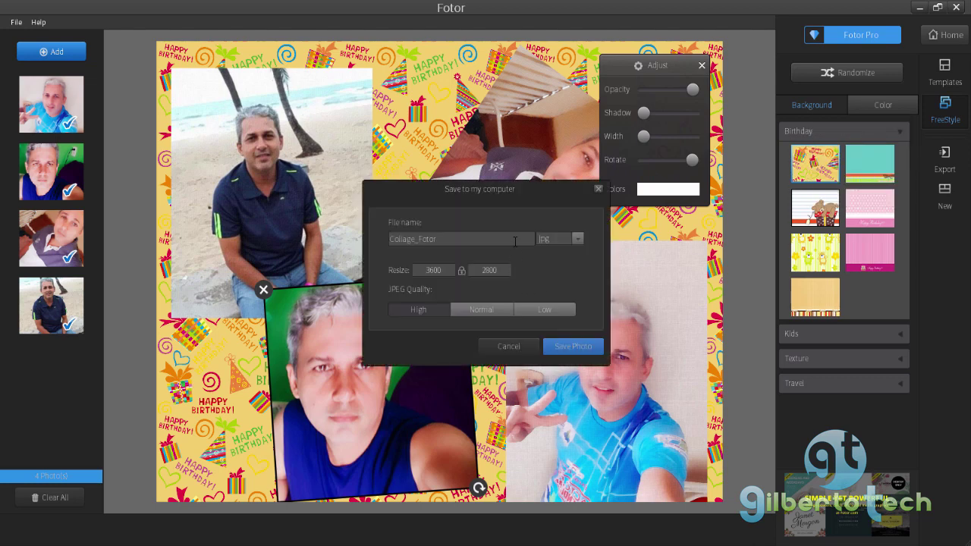
pyautogui.moveTo(523, 239); pyautogui.dragTo(346, 235)
pyautogui.write('Fotocolagem')
pyautogui.doubleClick(432, 270)
pyautogui.write('1280')
pyautogui.press('Tab')
pyautogui.write('720')
pyautogui.click(573, 351)
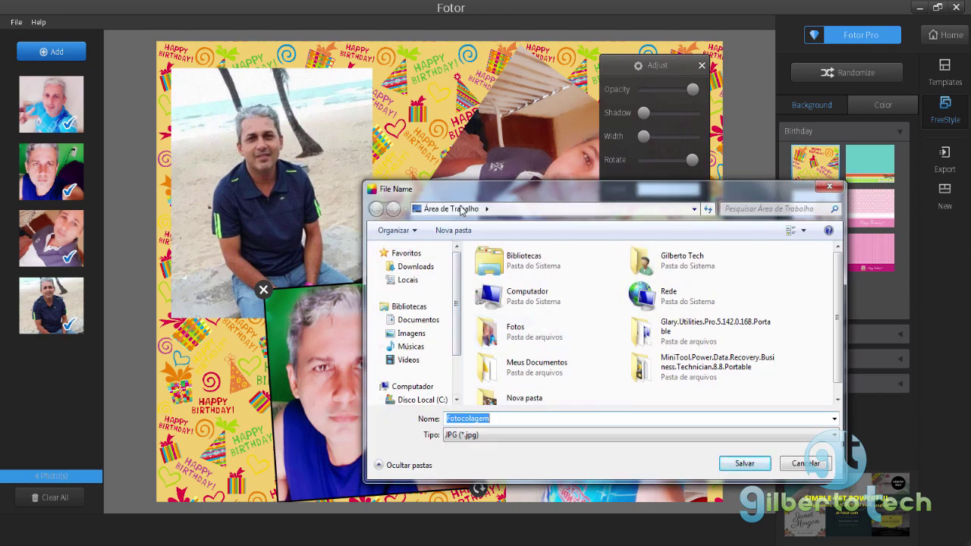
pyautogui.click(732, 460)
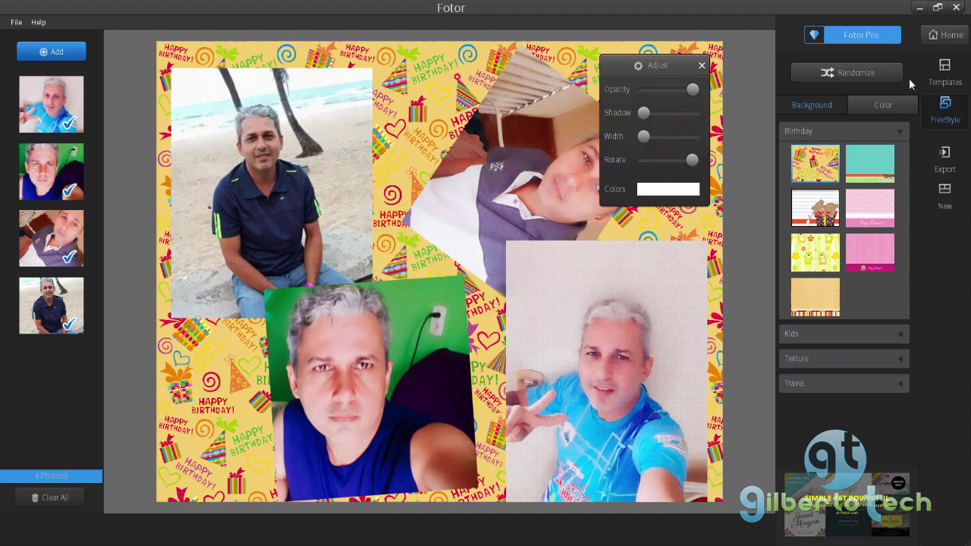
# Step: Minimize Fotor and open the exported Fotocolagem image from the desktop in the Windows photo viewer
pyautogui.click(919, 8)
pyautogui.doubleClick(244, 27)
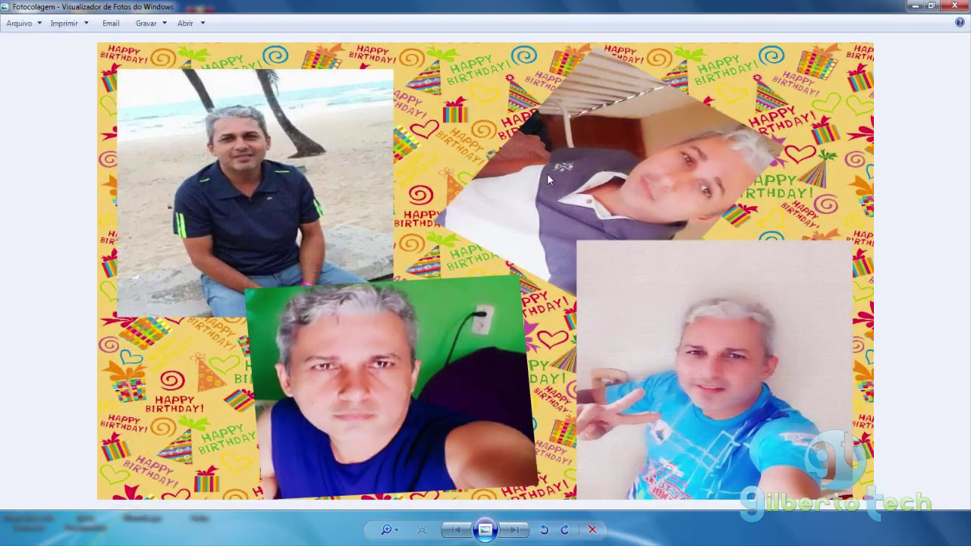